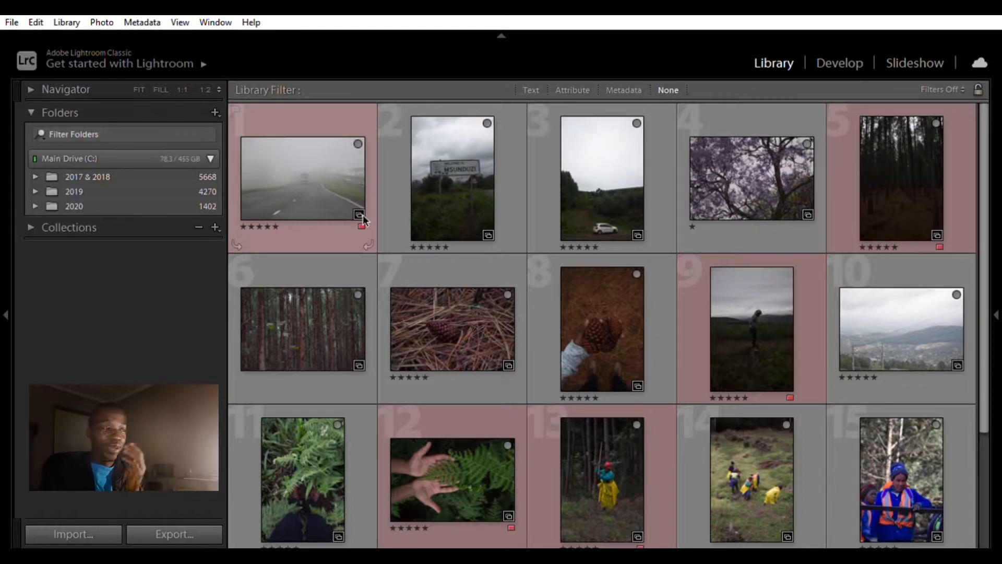
Open the foggy road photo for developing and set its Temp to 6000 and Exposure to −0.64.
double_click(352, 180)
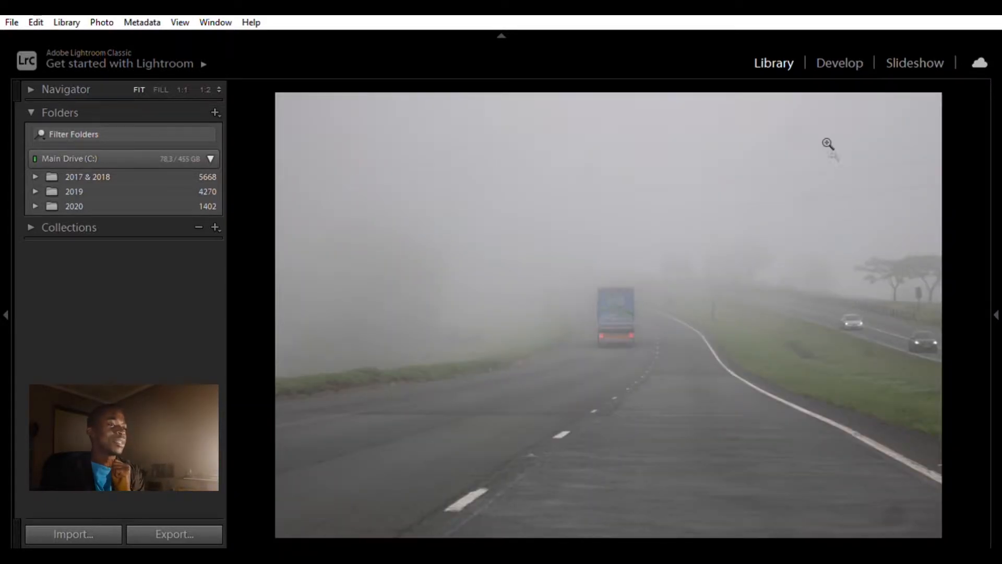
left_click(842, 63)
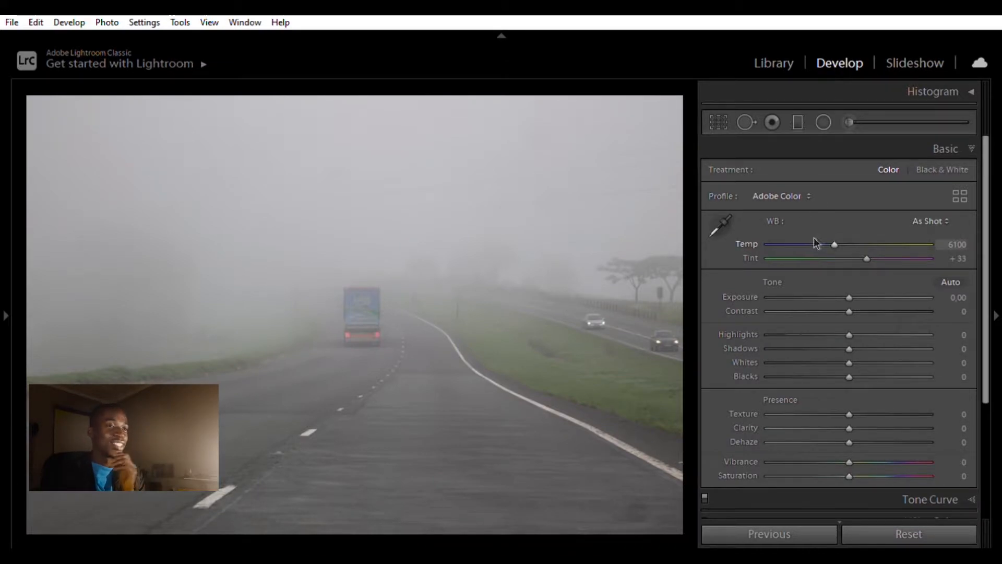
left_click_drag(833, 243, 831, 243)
left_click_drag(832, 293, 840, 296)
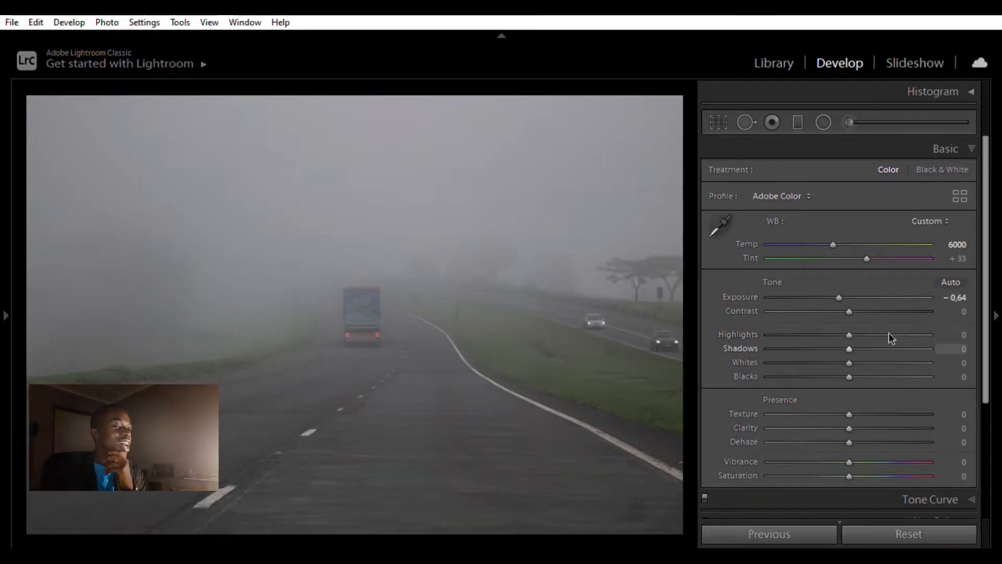
Set Shadows to +45, Whites to −77, Highlights to −37, Blacks to −28, Texture to +13 and Dehaze to +25.
left_click(888, 347)
left_click_drag(860, 355, 794, 351)
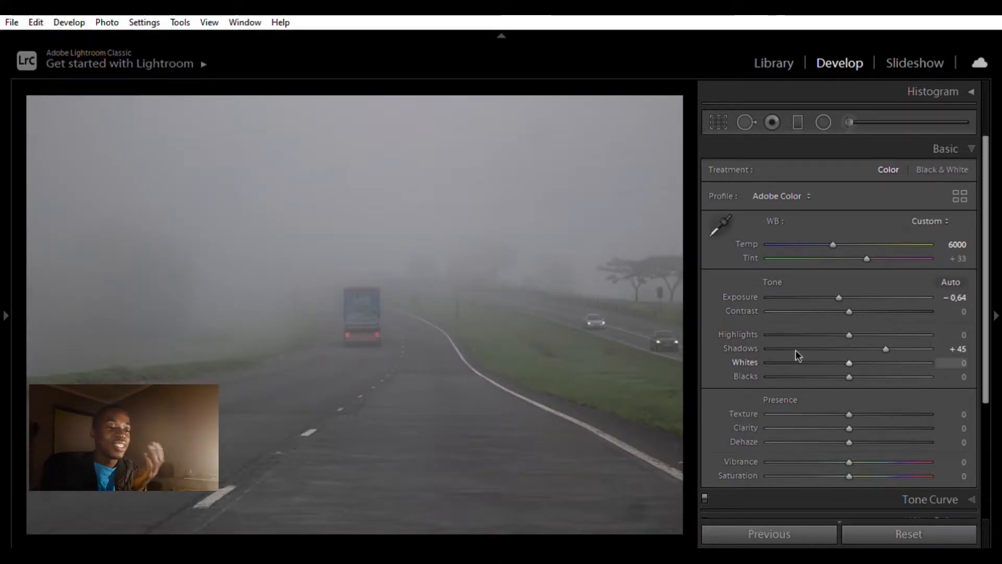
left_click_drag(851, 336, 822, 329)
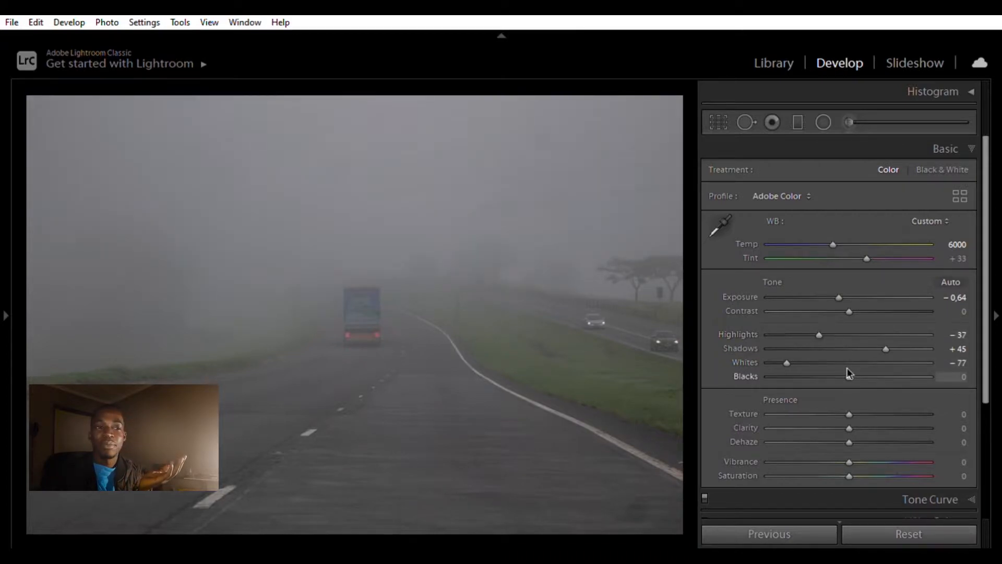
left_click(826, 376)
left_click(860, 412)
left_click(871, 438)
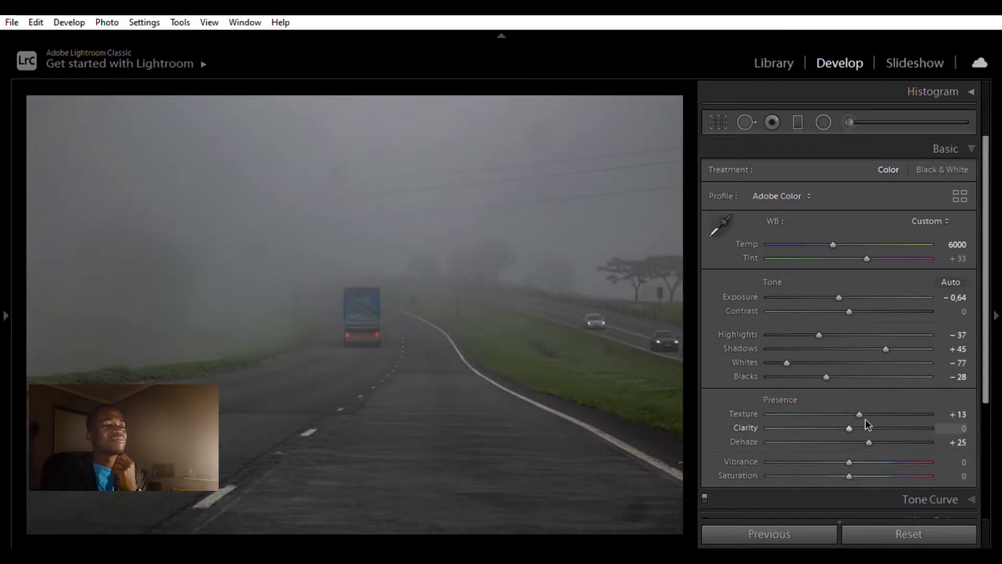
Heal the dark spot on the road near the photo's lower-right corner and set Clarity to +16 and Vibrance to +22.
key("q")
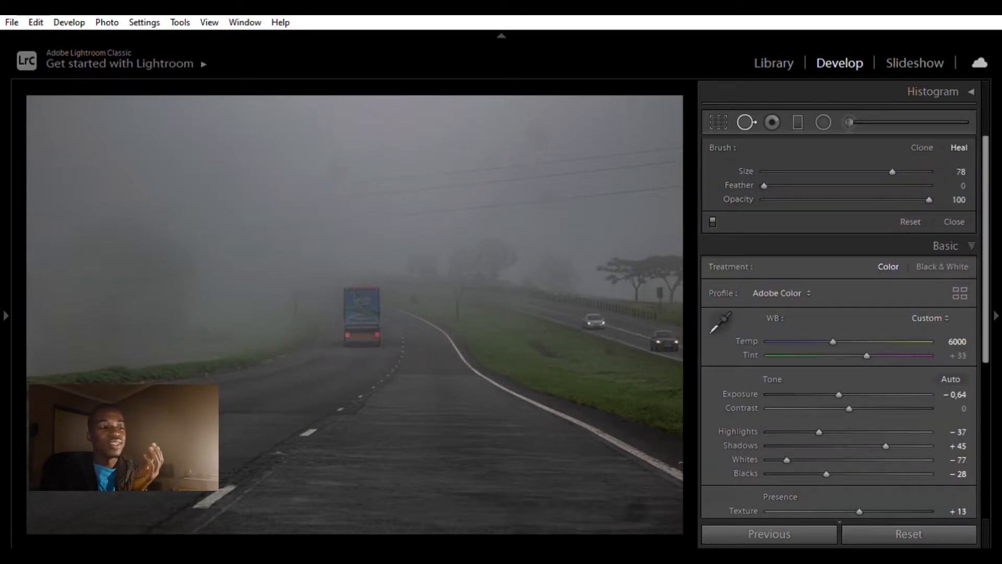
left_click(636, 511)
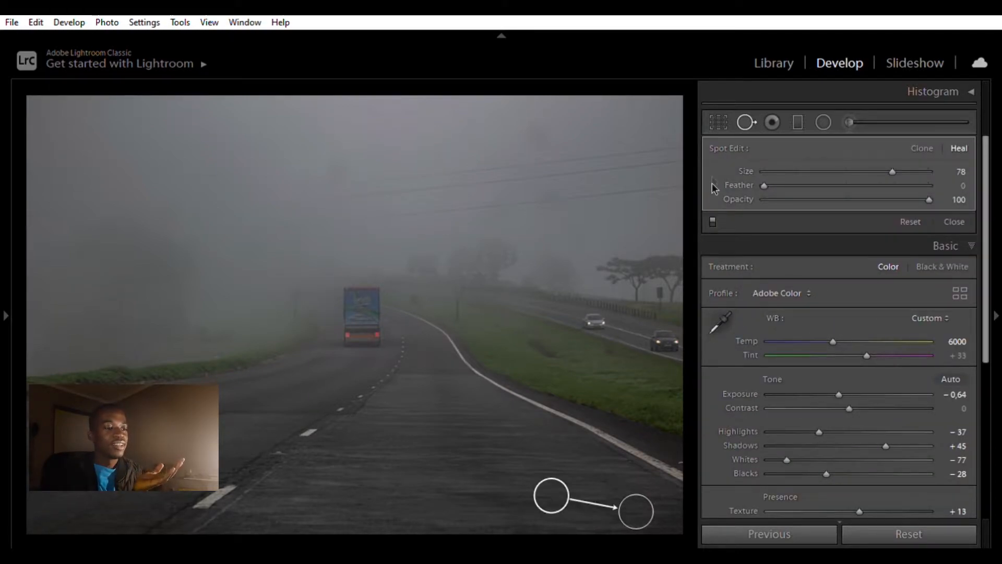
left_click(747, 123)
left_click(866, 461)
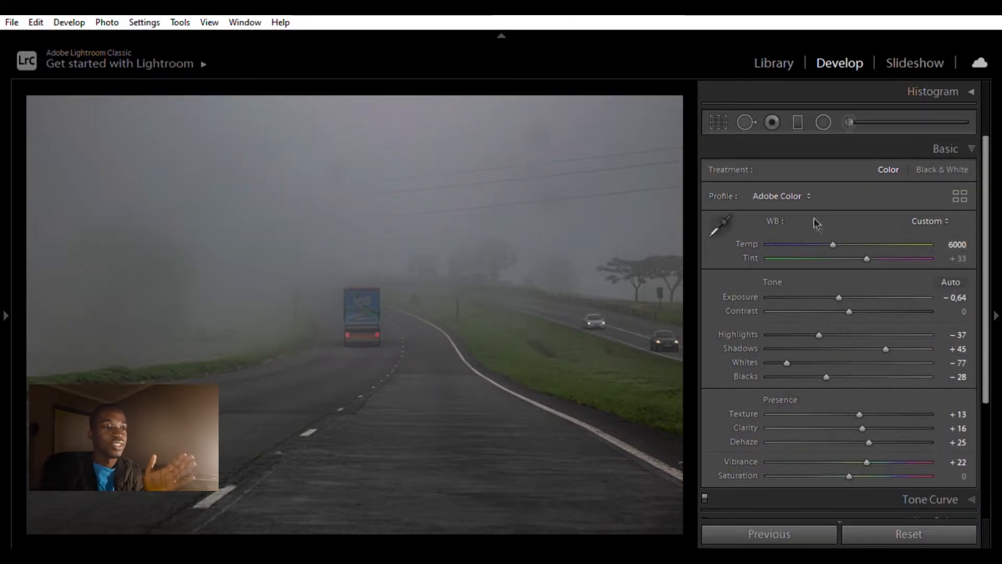
Shape an S-shaped tone curve through 71/54 and 192/201, lowering the white endpoint and raising the black endpoint to 6/10.
scroll(921, 403, "down", 2)
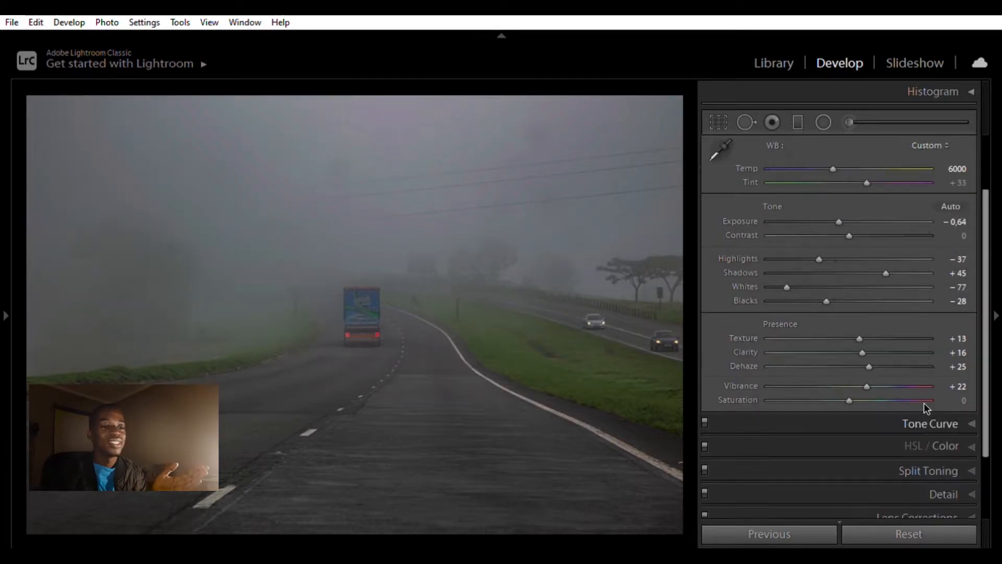
left_click(929, 424)
left_click_drag(805, 251, 805, 266)
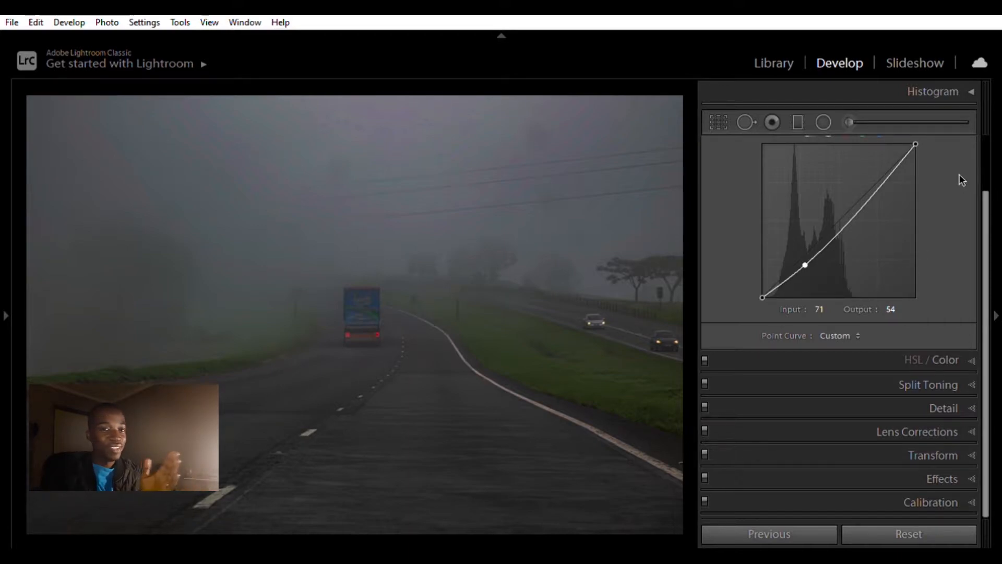
mouse_move(887, 179)
left_mouse_down()
mouse_move(882, 168)
mouse_move(879, 176)
left_mouse_up()
scroll(935, 212, "up", 1)
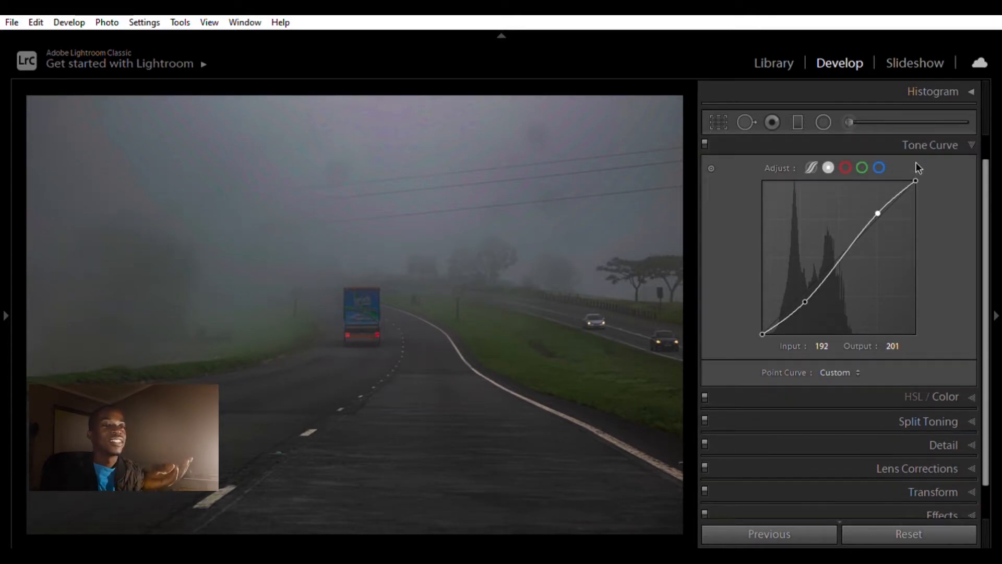
left_click_drag(918, 178, 917, 188)
left_click_drag(765, 332, 768, 327)
Apply the user preset 04_Wedding_Cloudy to the foggy road photo.
mouse_move(6, 292)
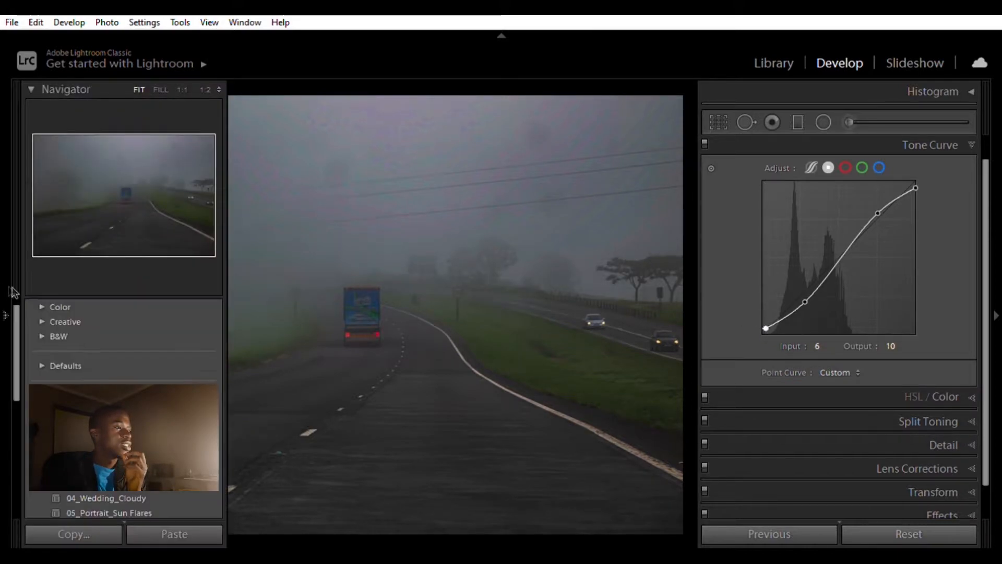
scroll(126, 344, "down", 5)
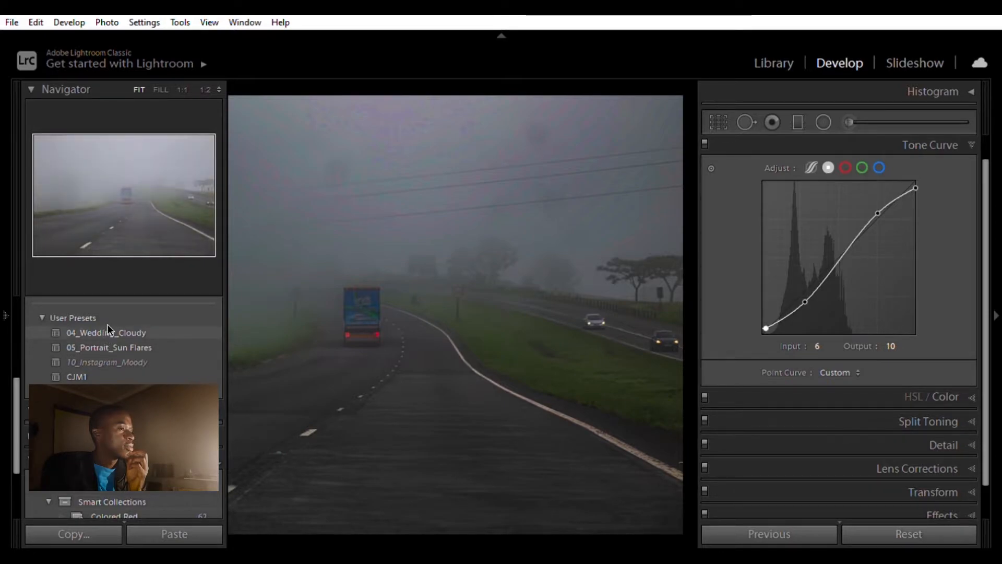
left_click(108, 327)
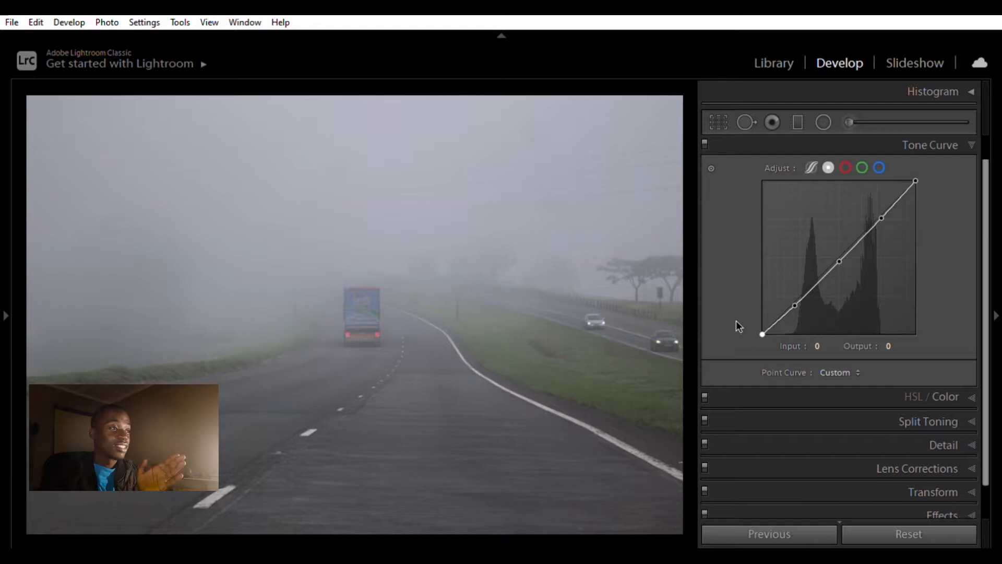
Reshape the tone curve by moving the shadow point to 63/37 and the highlight point to 204/171, and lower the white endpoint.
left_click_drag(798, 295, 801, 312)
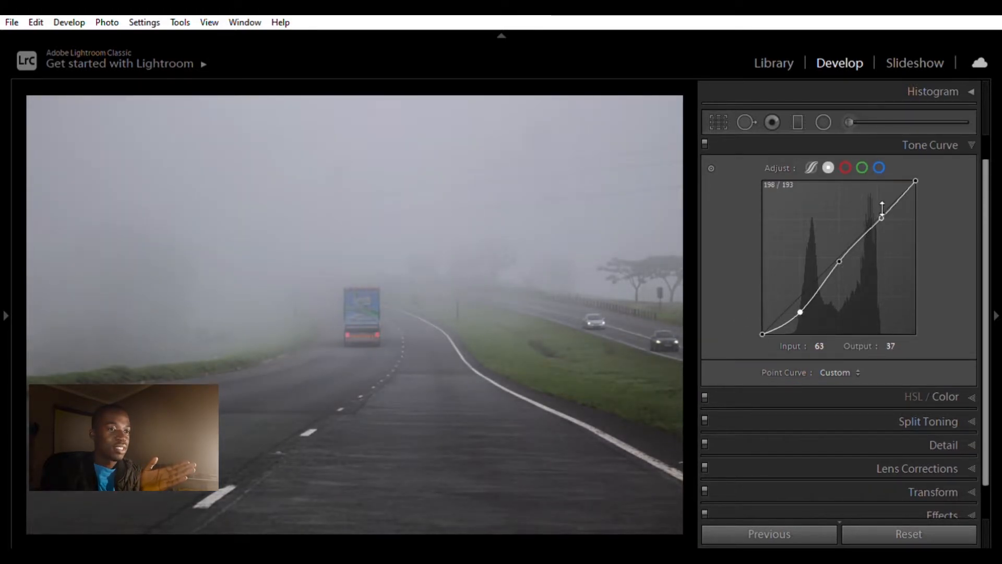
left_click_drag(889, 213, 892, 227)
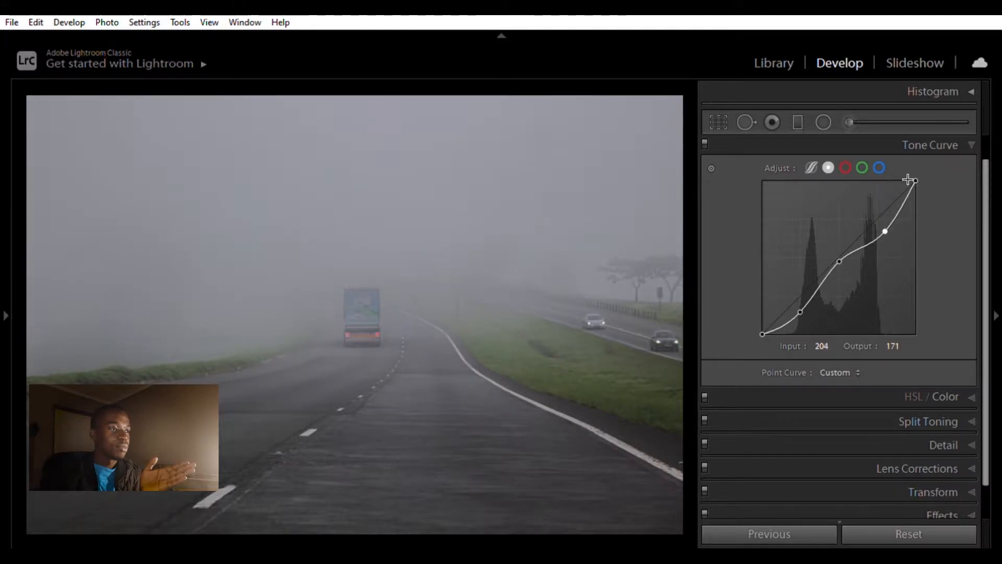
left_click_drag(919, 173, 927, 194)
Set the green color range's Saturation to −47 and Luminance to −81.
left_click(948, 396)
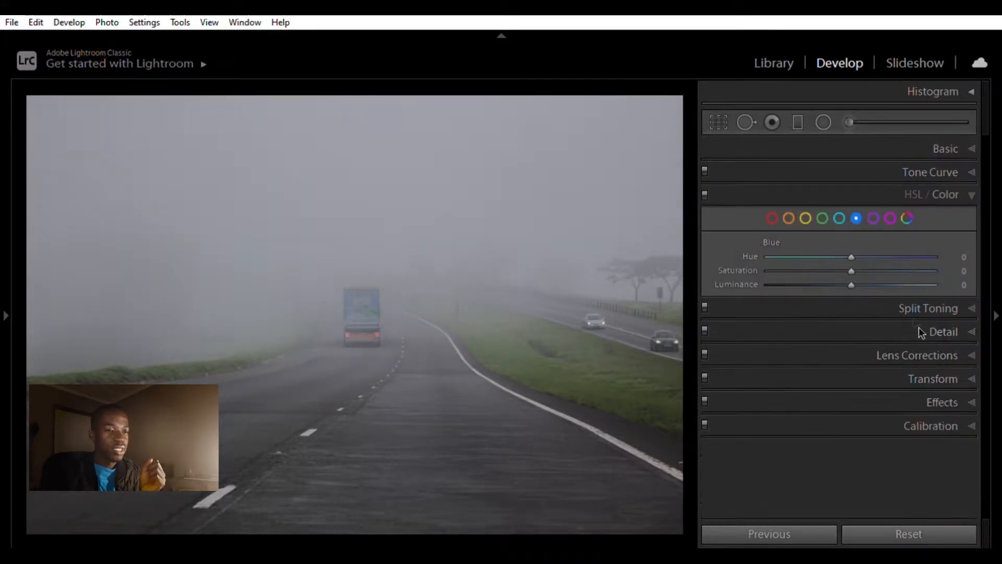
left_click(823, 218)
left_click_drag(828, 282, 808, 282)
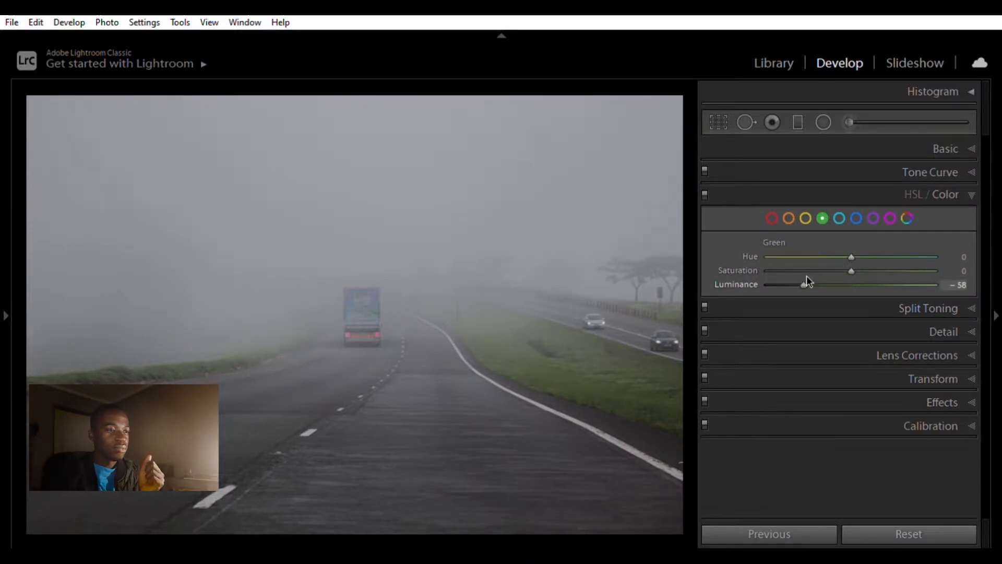
left_click(813, 269)
left_click(785, 283)
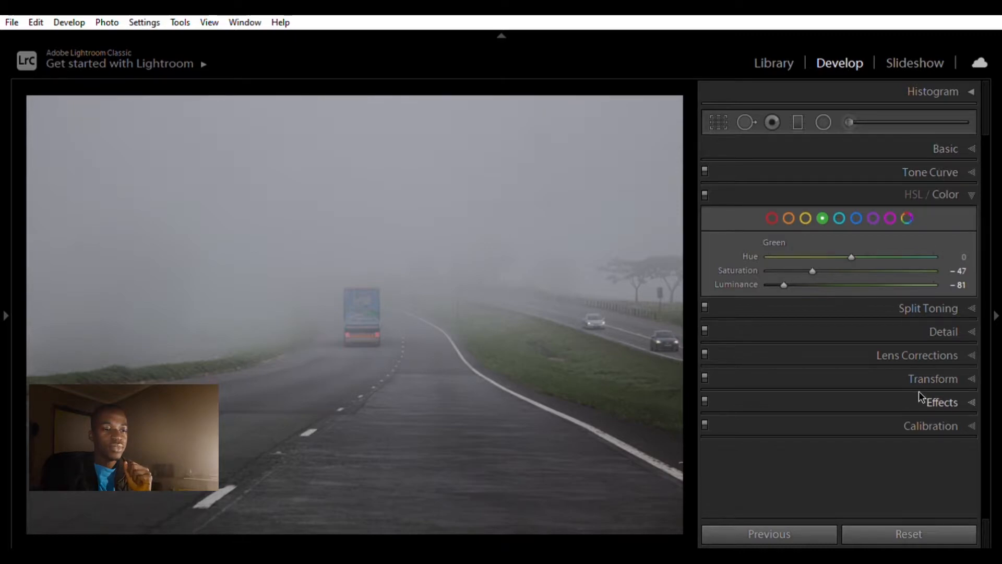
Darken the edges of the road photo with a negative post-crop vignette amount.
left_click(921, 402)
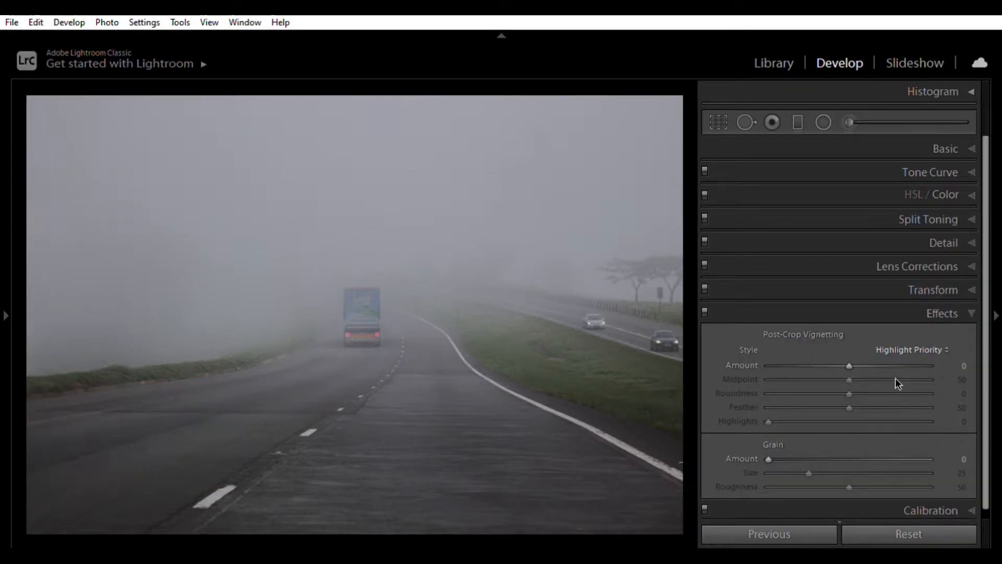
left_click_drag(849, 366, 826, 365)
key("ctrl+1")
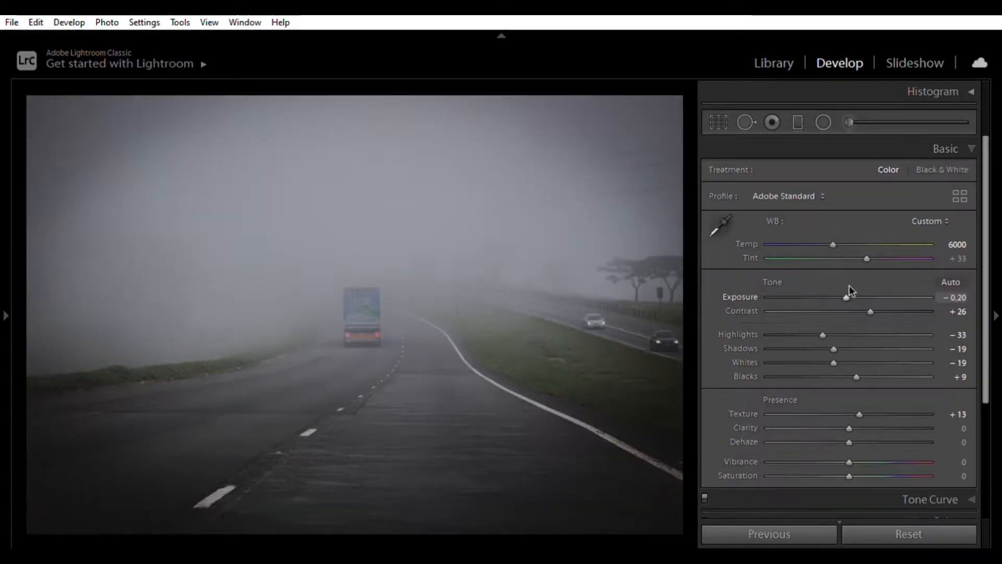
key("ctrl+9")
key("ctrl+7")
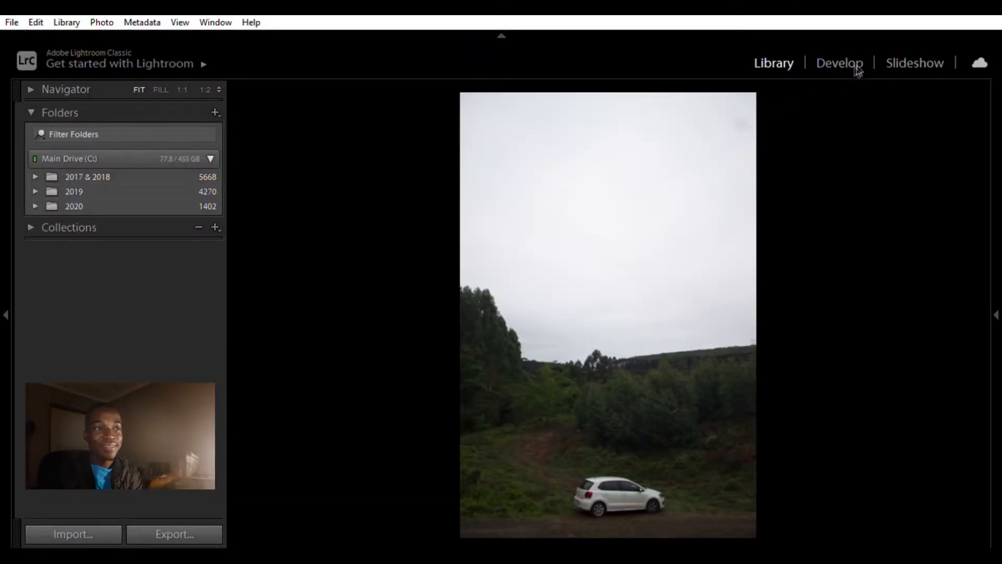
Open the white car photo for developing and set Whites to −81, Highlights to −63 and Exposure to −1.36.
left_click(857, 67)
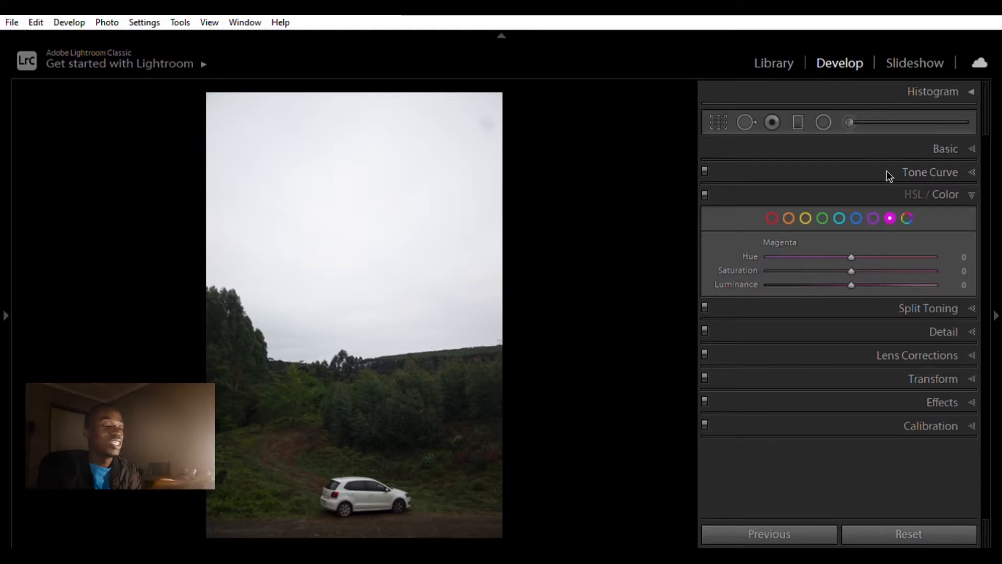
left_click(903, 147)
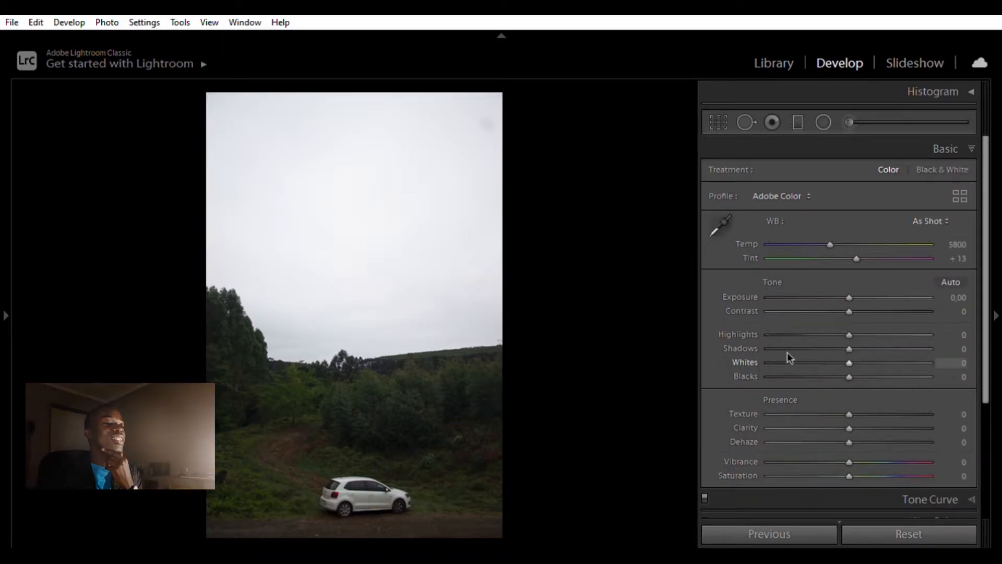
left_click(787, 355)
left_click(801, 326)
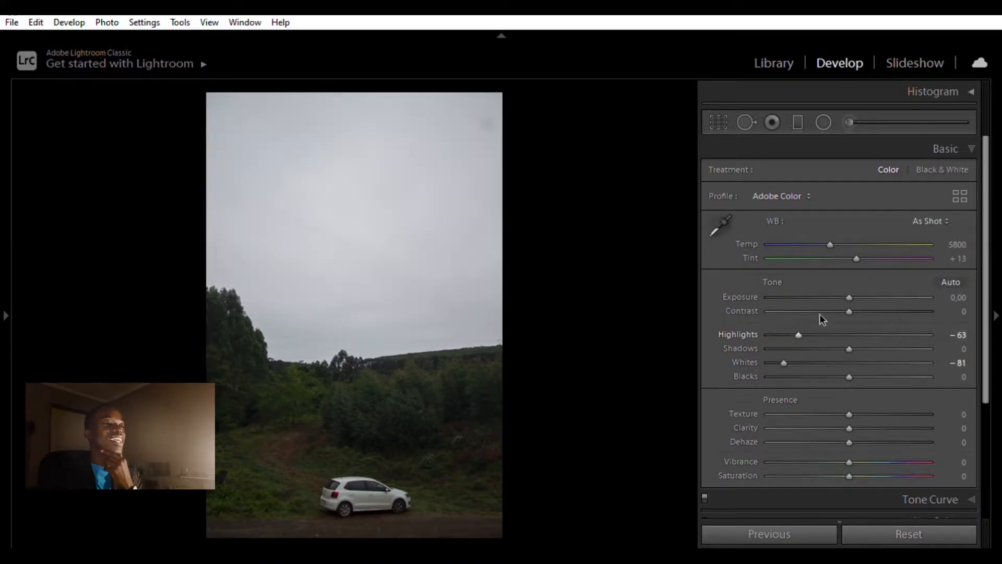
left_click(836, 293)
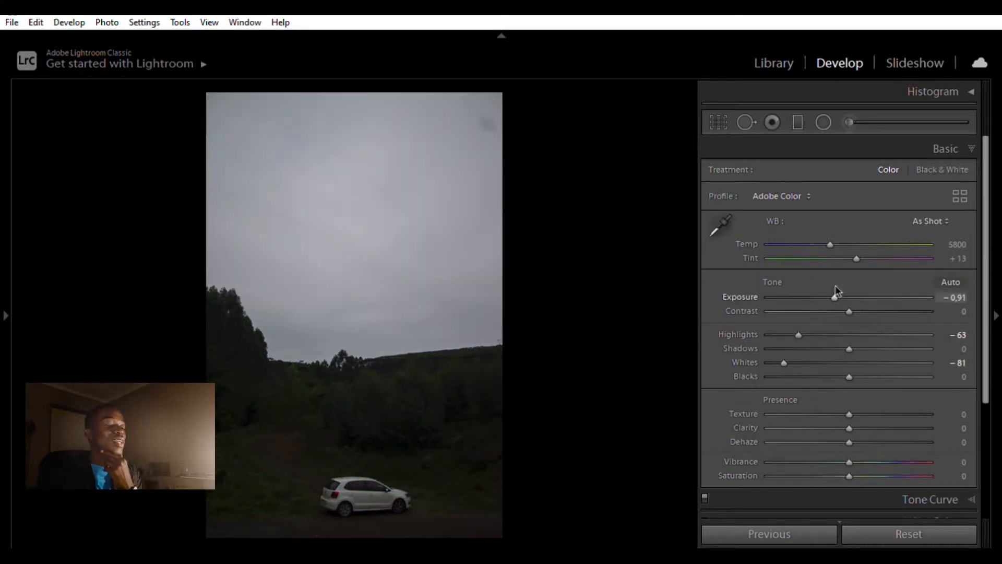
left_click(829, 292)
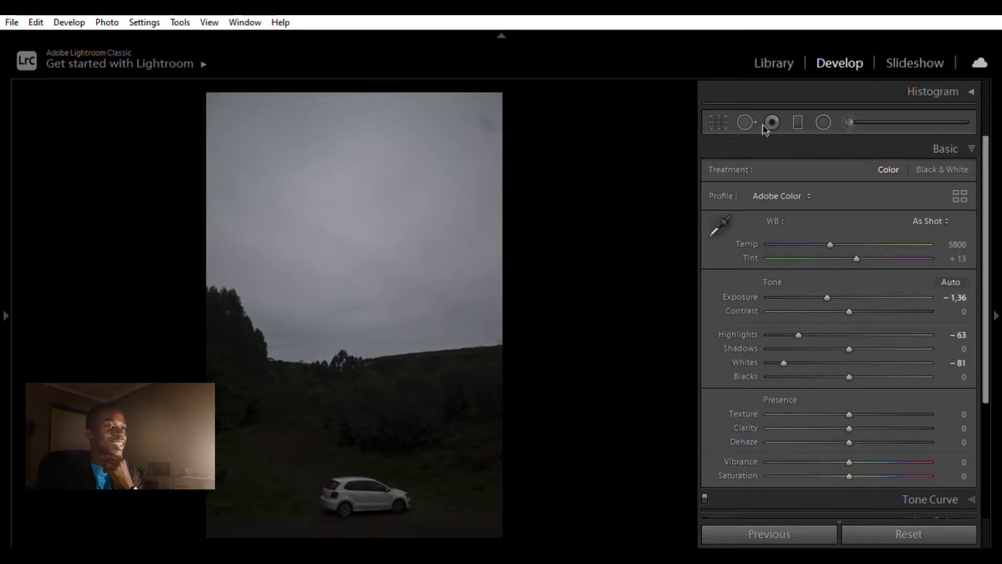
Heal the dark spot in the sky near the photo's upper-right corner and set Shadows to +54 and Blacks to −20.
left_click(747, 122)
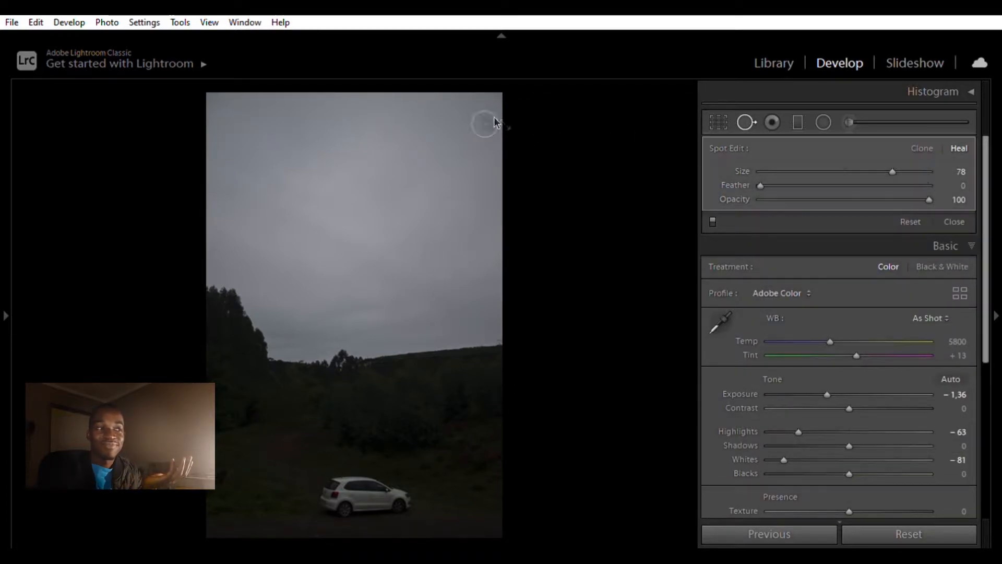
left_click(953, 223)
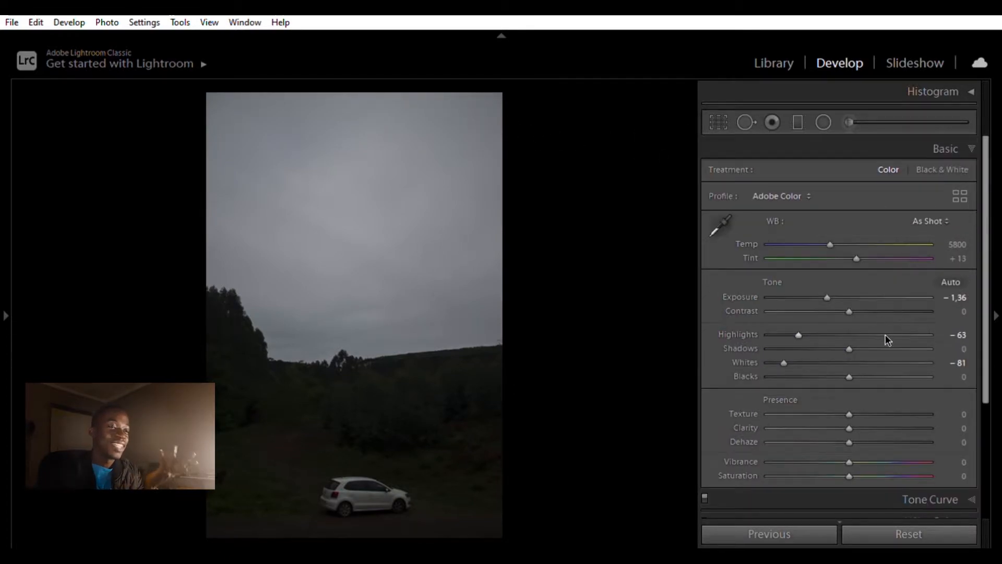
left_click(892, 347)
left_click(834, 377)
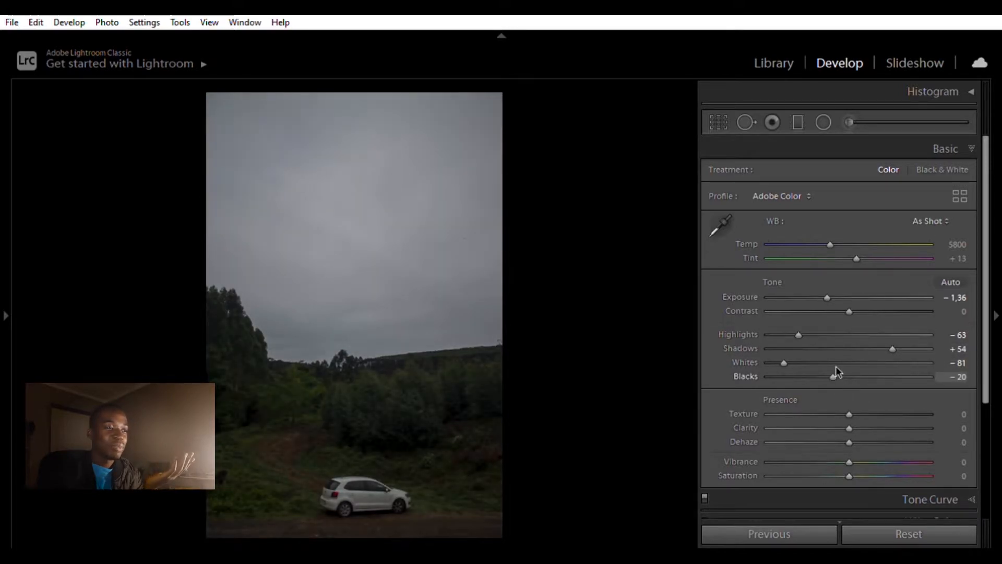
Add a graduated filter from the photo's bottom edge up into the sky, with Exposure −0.05 and Highlights 29.
left_click(799, 123)
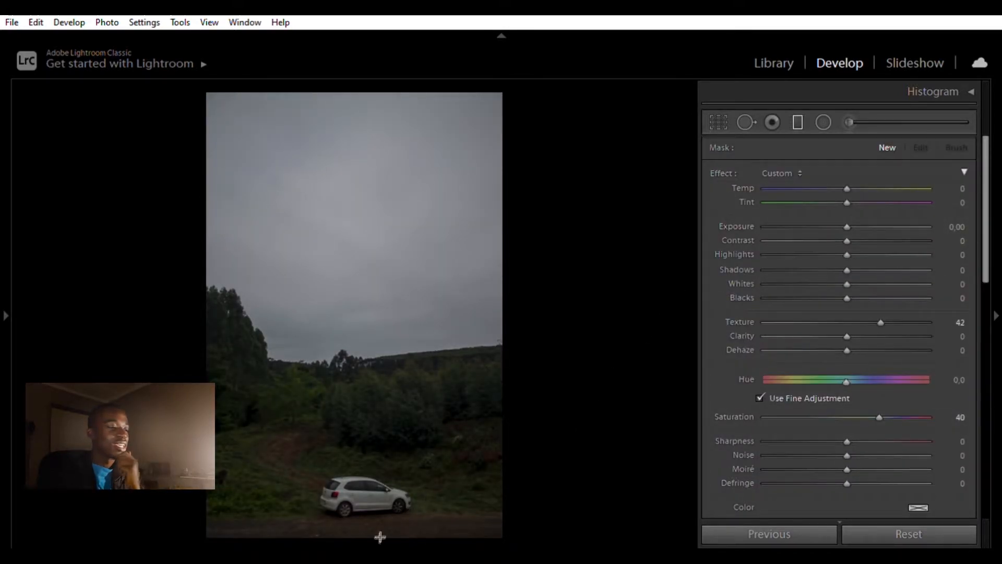
left_click_drag(373, 531, 386, 239)
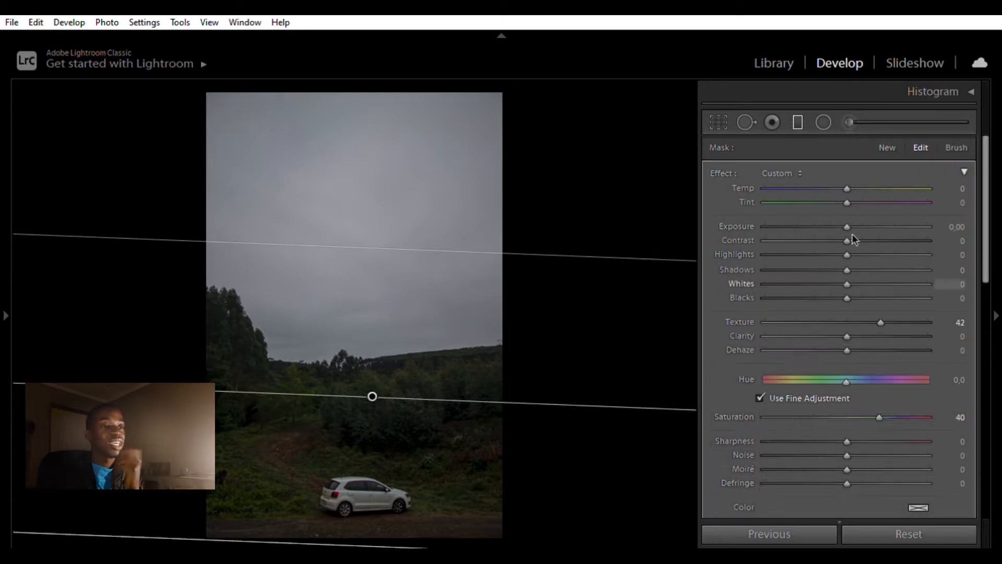
left_click(836, 224)
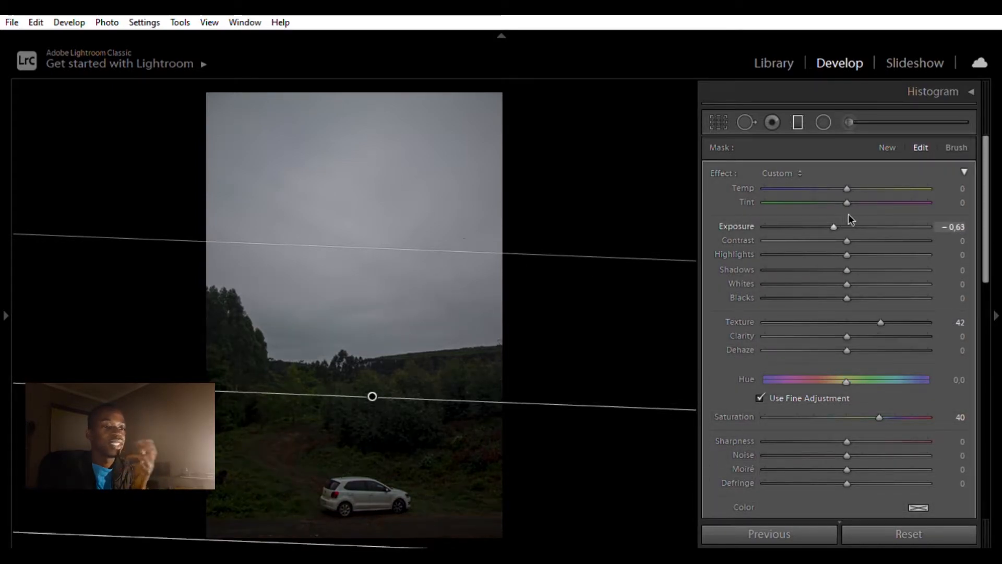
left_click(846, 224)
left_click(873, 251)
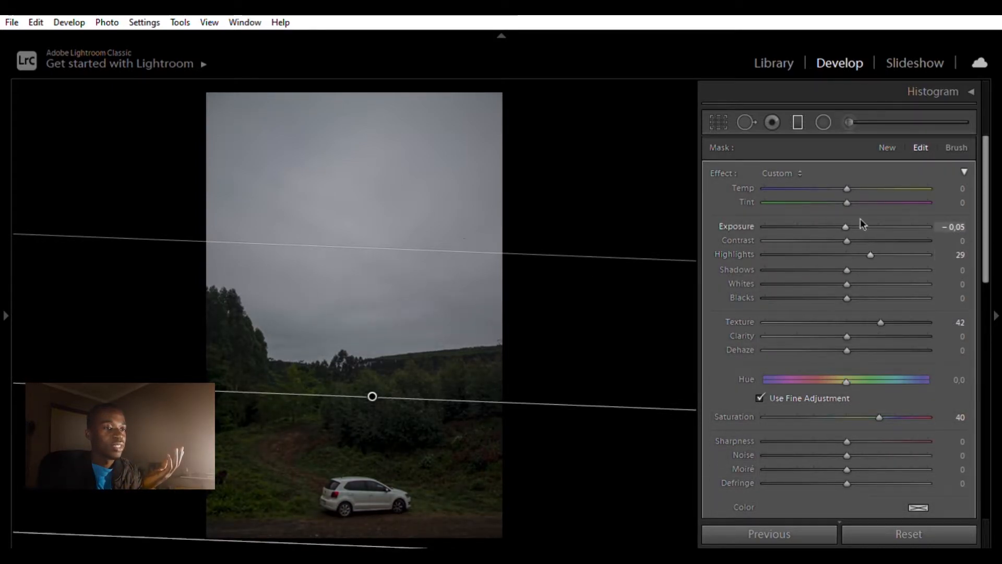
Raise the graduated filter's Exposure to 0.70 and finish editing the filter.
left_click(857, 225)
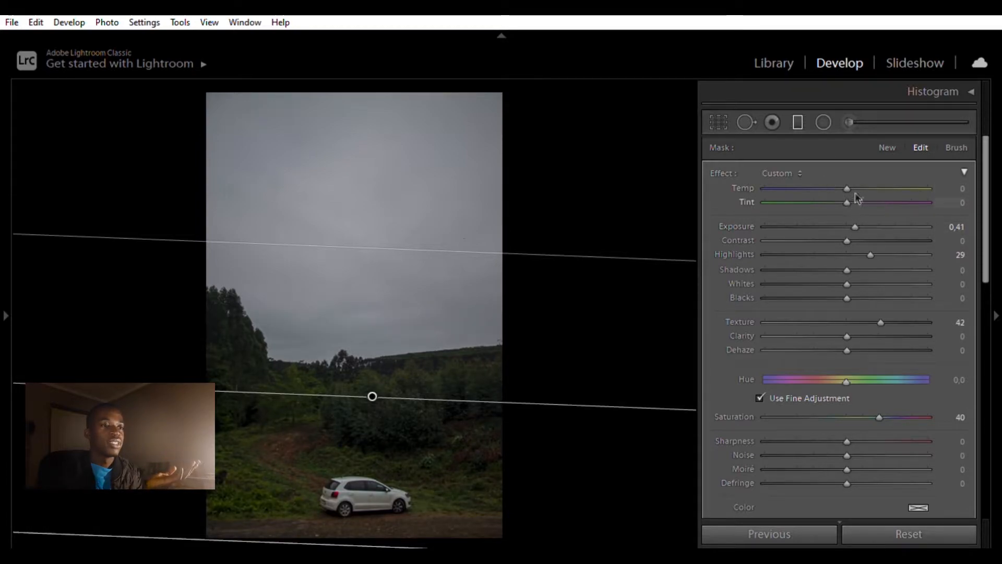
left_click(862, 226)
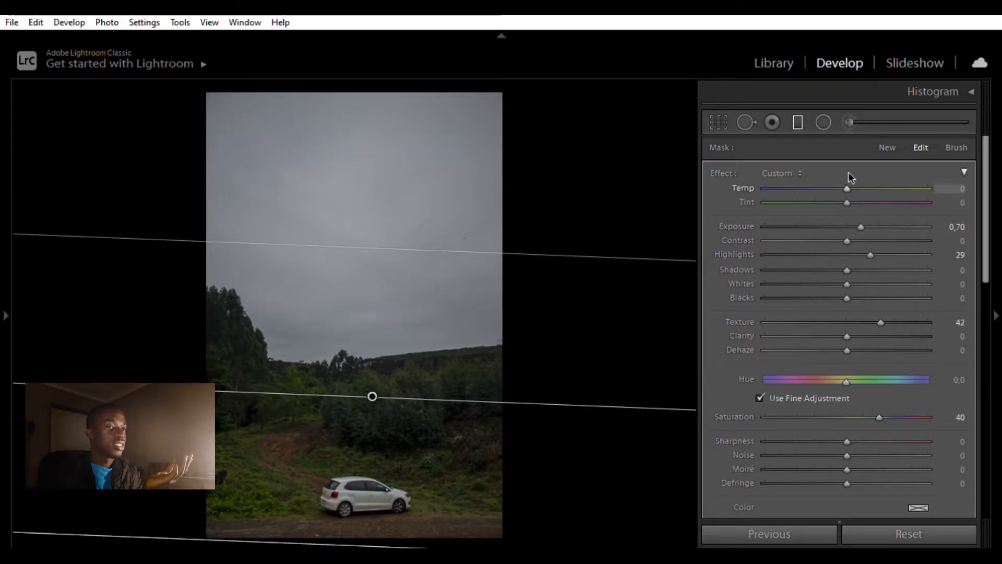
left_click(798, 122)
Set the car photo's Highlights to −10, Texture to +41, Clarity to −24, Dehaze to +28 and Vibrance to +9.
left_click_drag(799, 335, 842, 335)
mouse_move(869, 410)
left_mouse_down()
mouse_move(884, 410)
mouse_move(871, 442)
mouse_move(862, 428)
left_mouse_up()
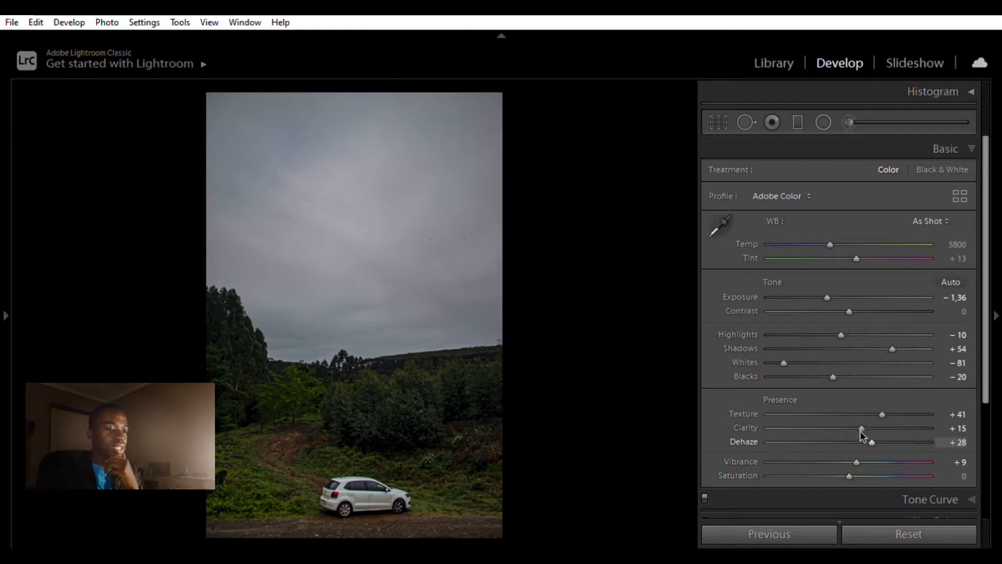
left_click_drag(862, 430, 834, 421)
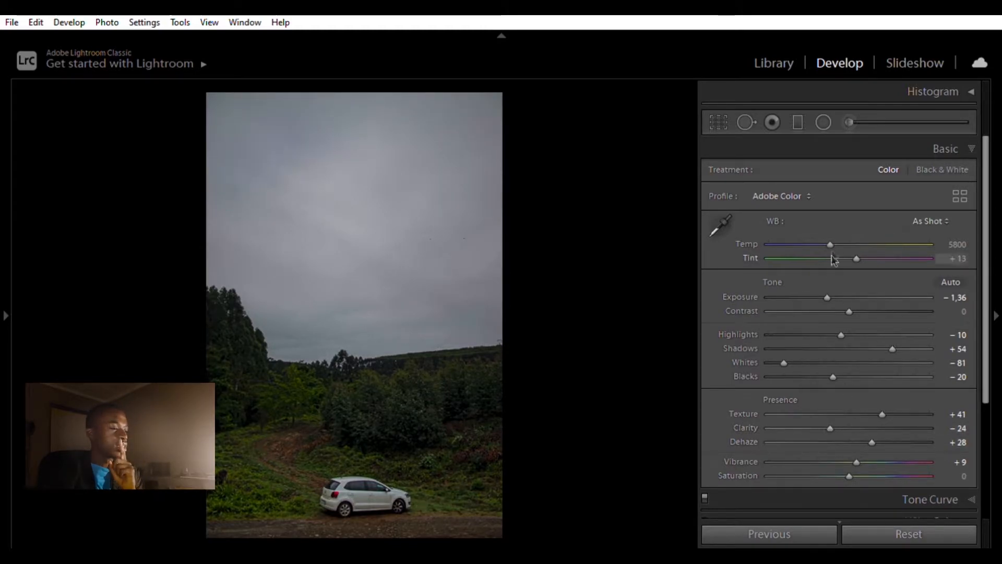
Adjust the car photo's greens to Hue +12, Saturation −64 and Luminance +44.
scroll(877, 483, "down", 1)
scroll(877, 483, "down", 2)
left_click(932, 406)
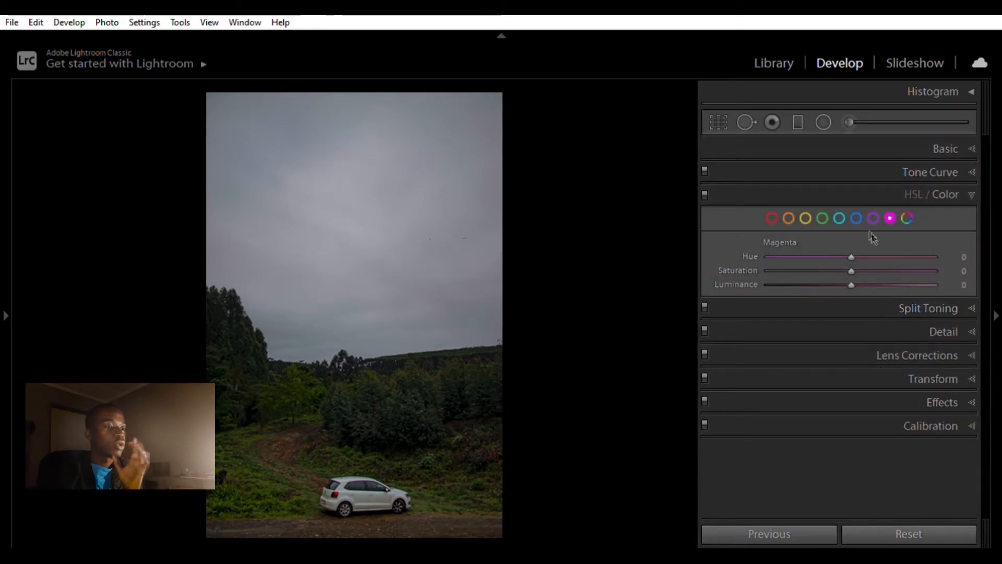
left_click(824, 216)
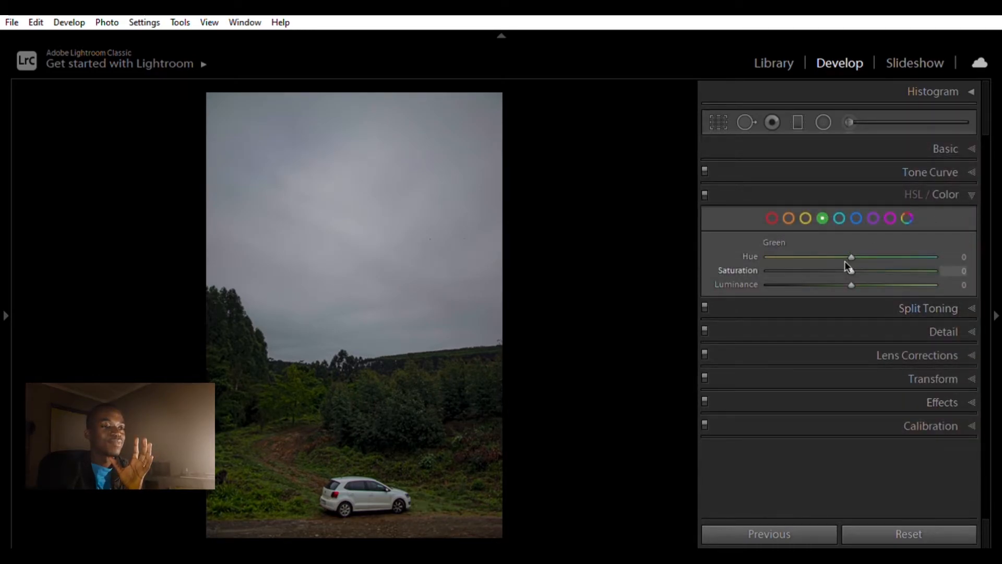
left_click_drag(841, 261, 889, 284)
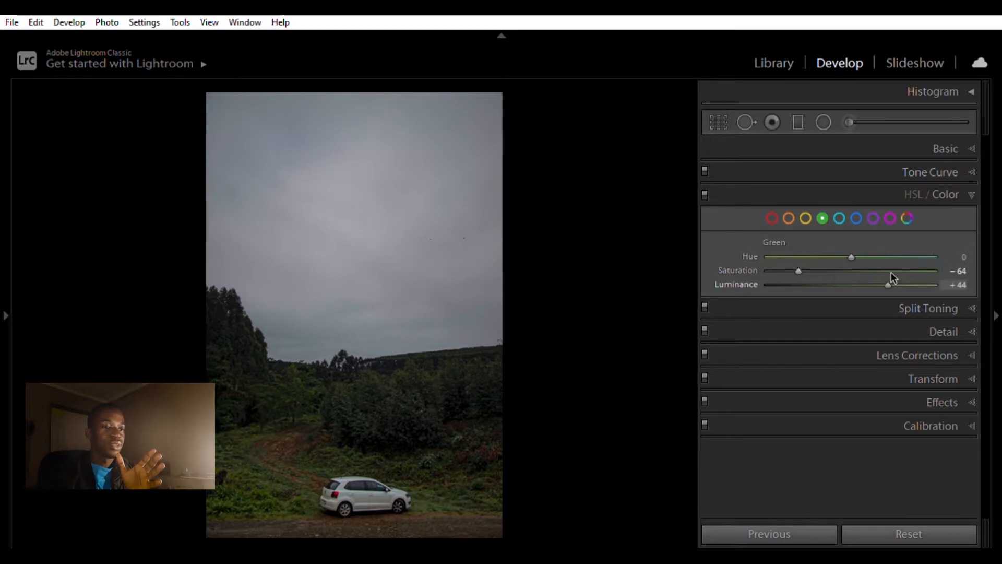
left_click(861, 257)
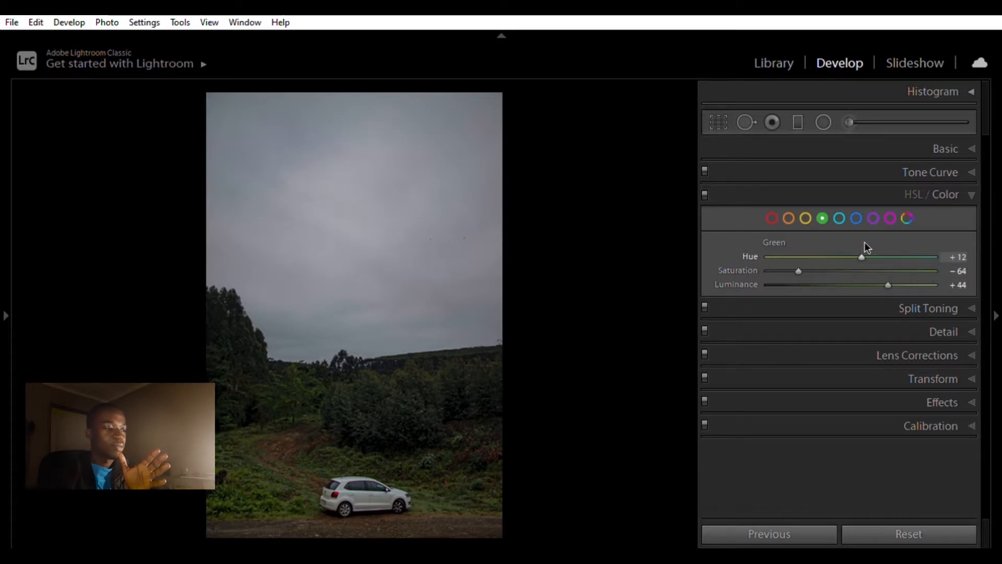
Lower the yellow Hue and raise its Luminance, and set the blue Saturation to −62 and Luminance to +53.
left_click(805, 217)
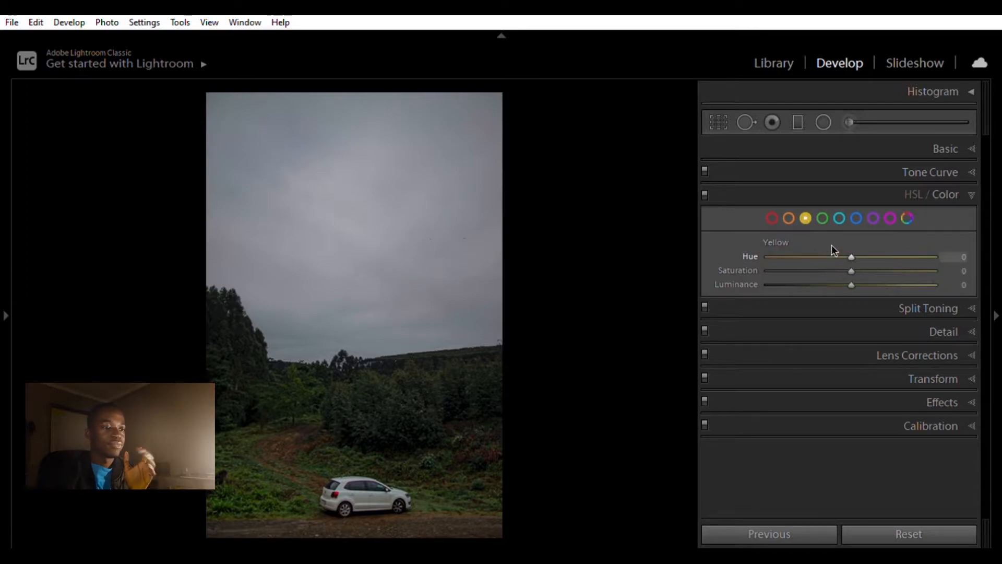
left_click(828, 257)
left_click(886, 284)
left_click(856, 217)
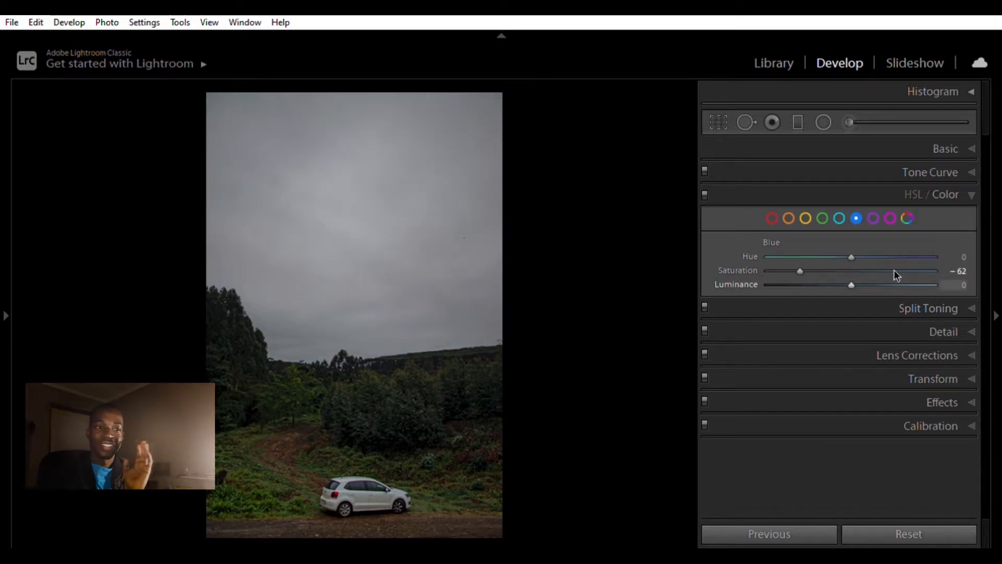
left_click(895, 284)
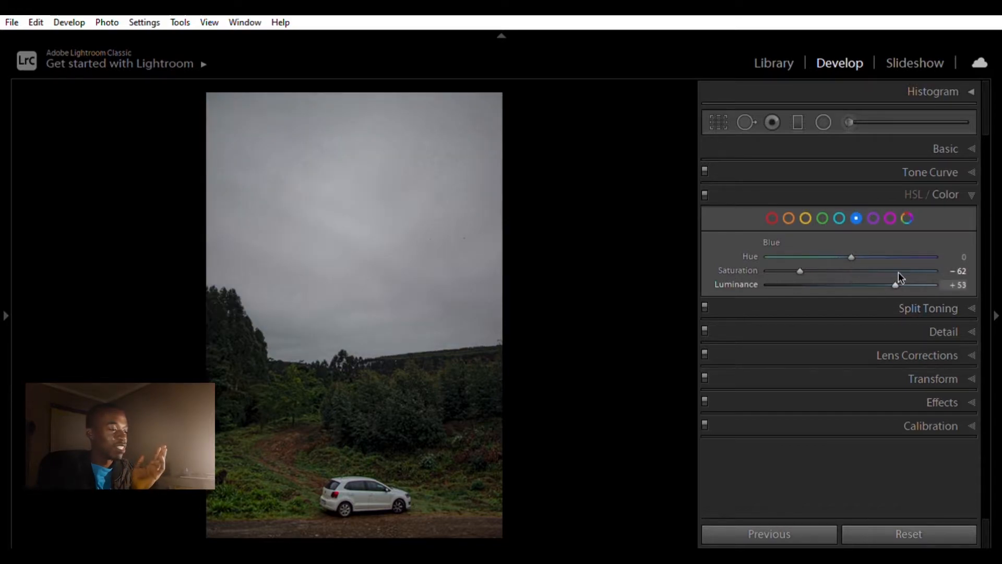
Add grain with an Amount of 16 and a post-crop vignette with an Amount of −14 to the car photo.
left_click(944, 399)
left_click(794, 459)
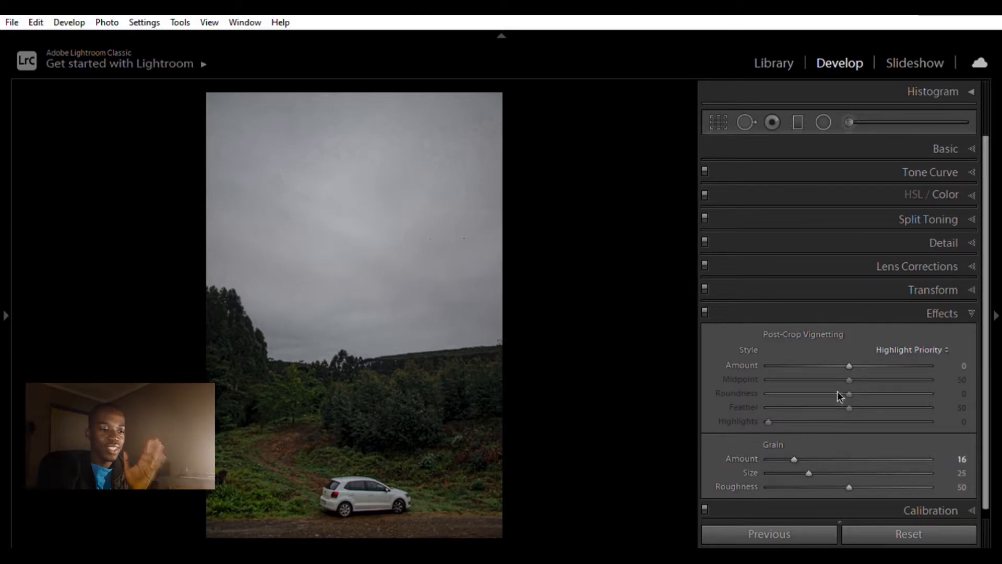
left_click(841, 356)
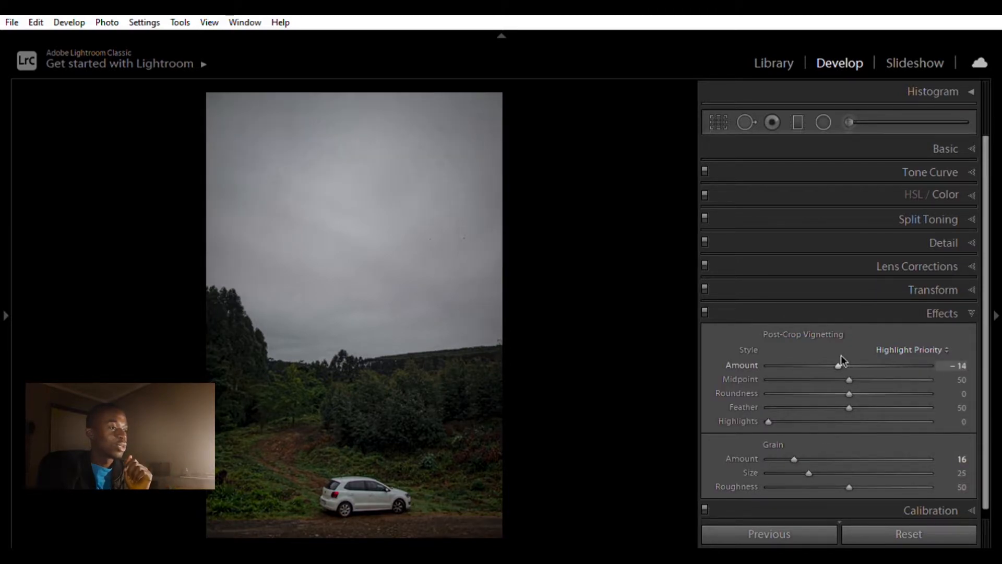
View the purple blossom tree photo enlarged in the library and return to the photo grid.
left_click(775, 60)
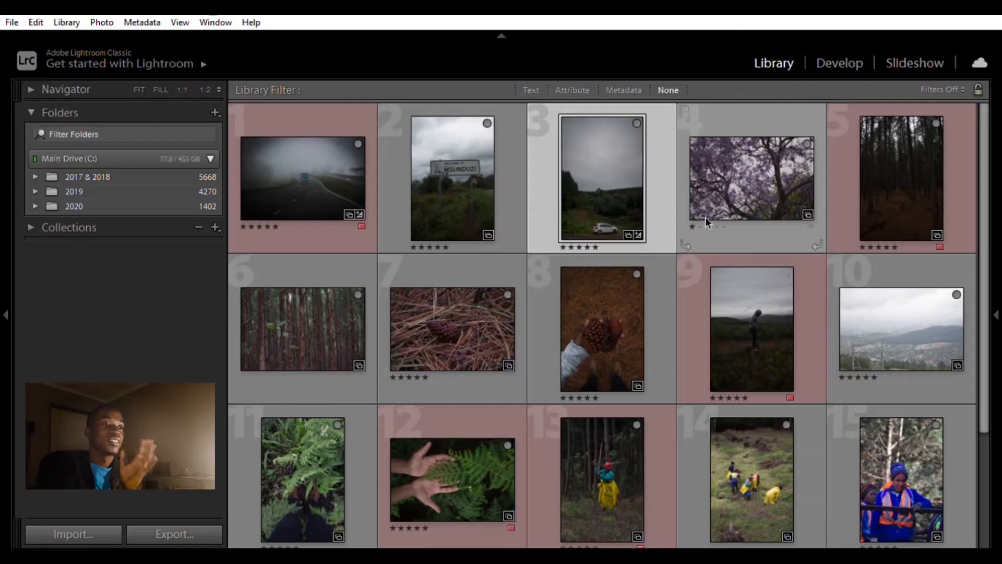
double_click(736, 192)
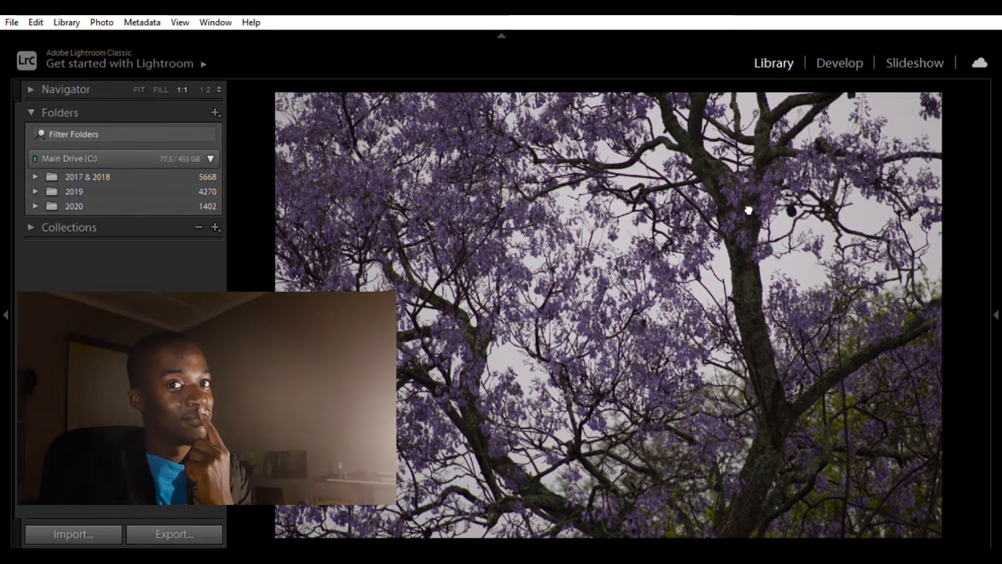
left_click(748, 207)
key("g")
Open the dark pine forest photo for developing and set its Exposure to +0.68.
double_click(862, 187)
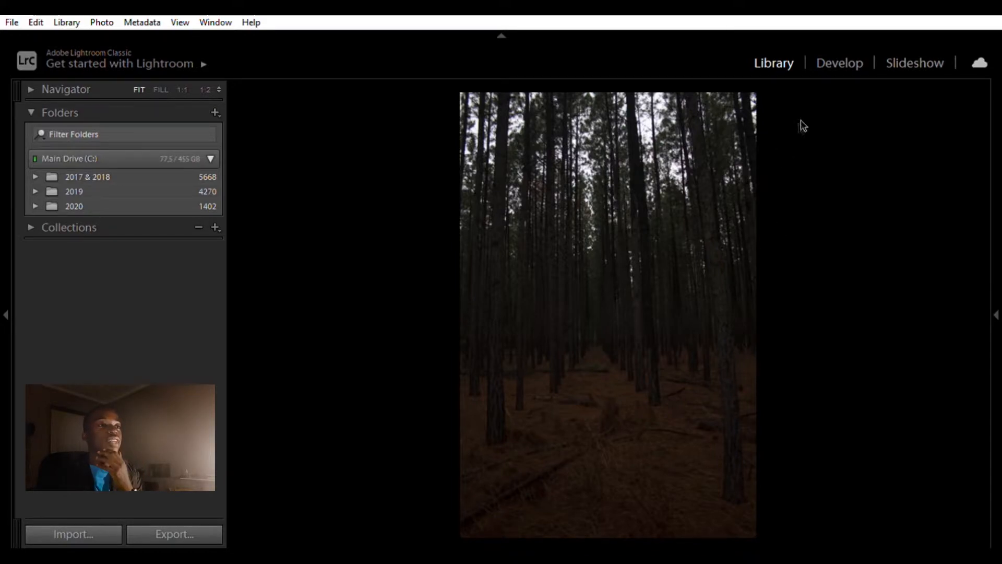
left_click(838, 62)
left_click(863, 286)
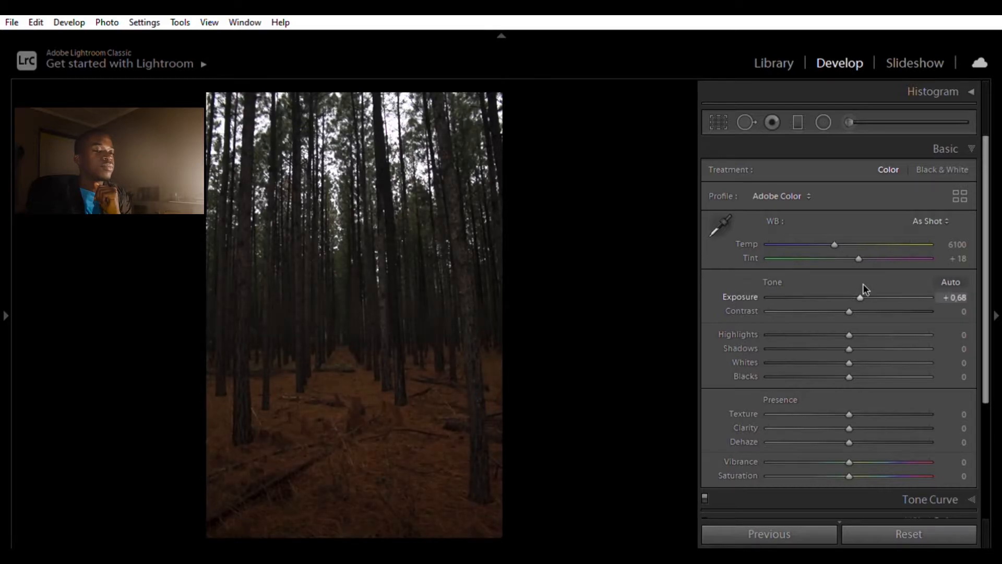
Shape the forest photo's tone curve by lifting the black point to output 14 and adding points at 60/62, 189/199 and 121/136.
scroll(882, 413, "down", 1)
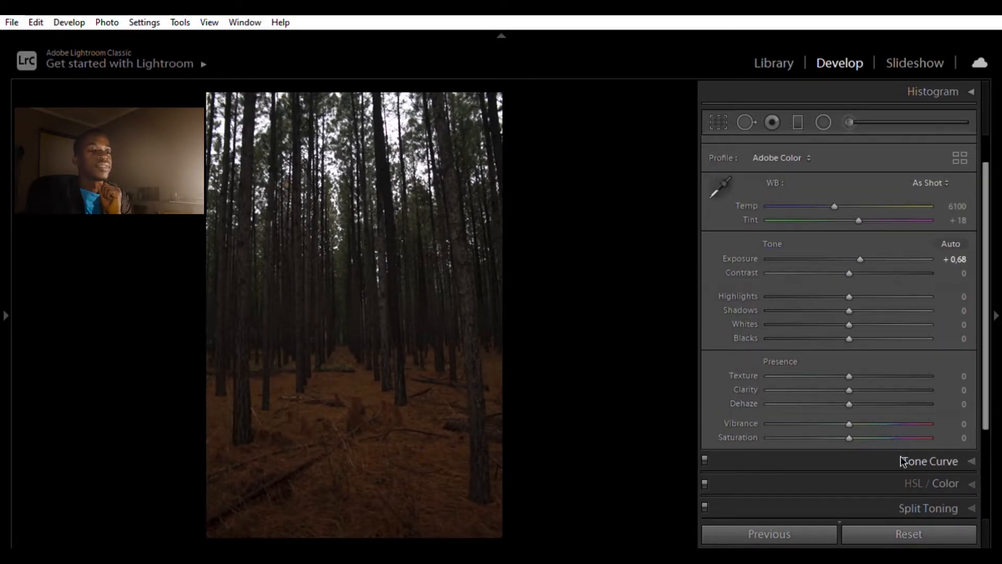
left_click(901, 456)
left_click_drag(764, 290, 761, 281)
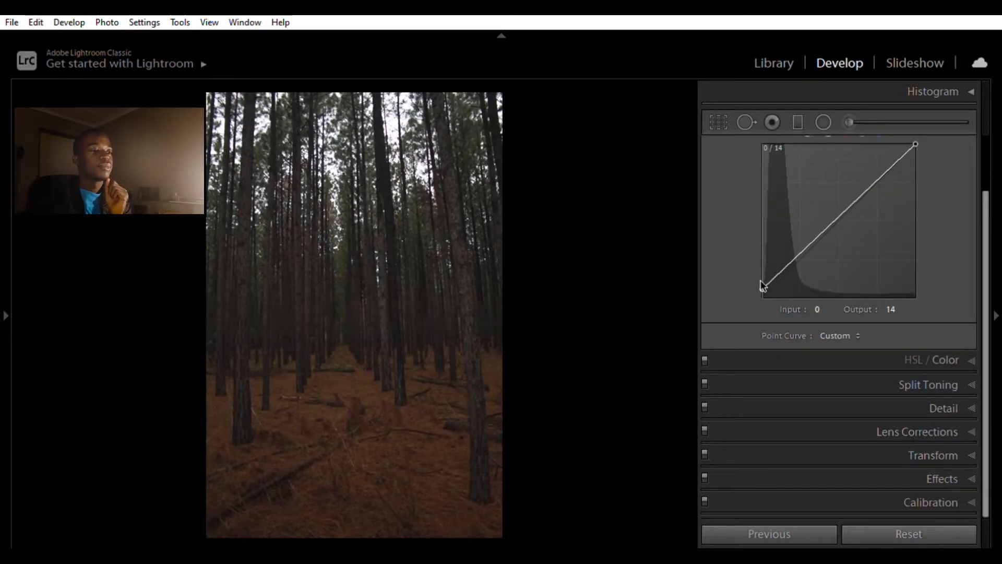
left_click(799, 257)
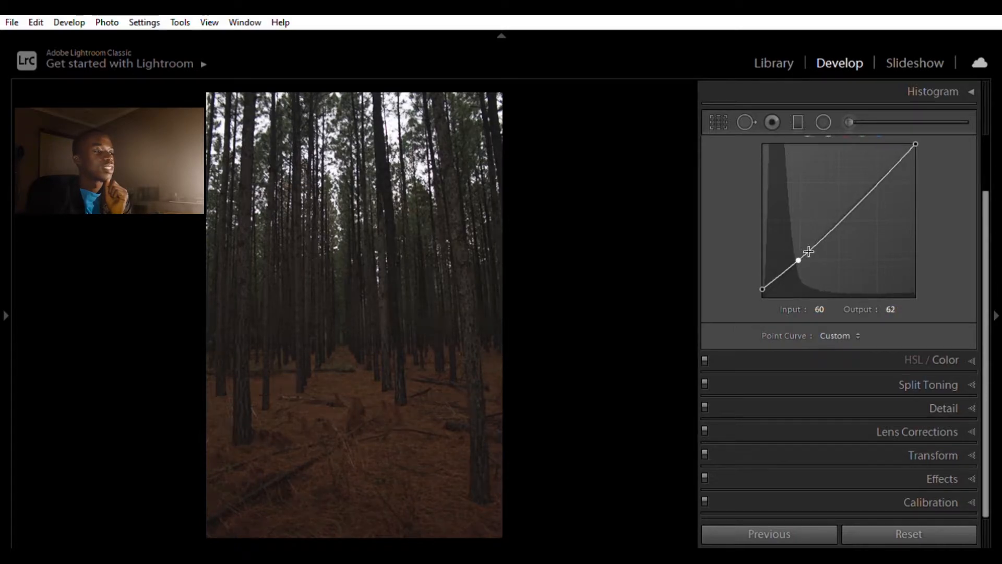
scroll(849, 221, "up", 1)
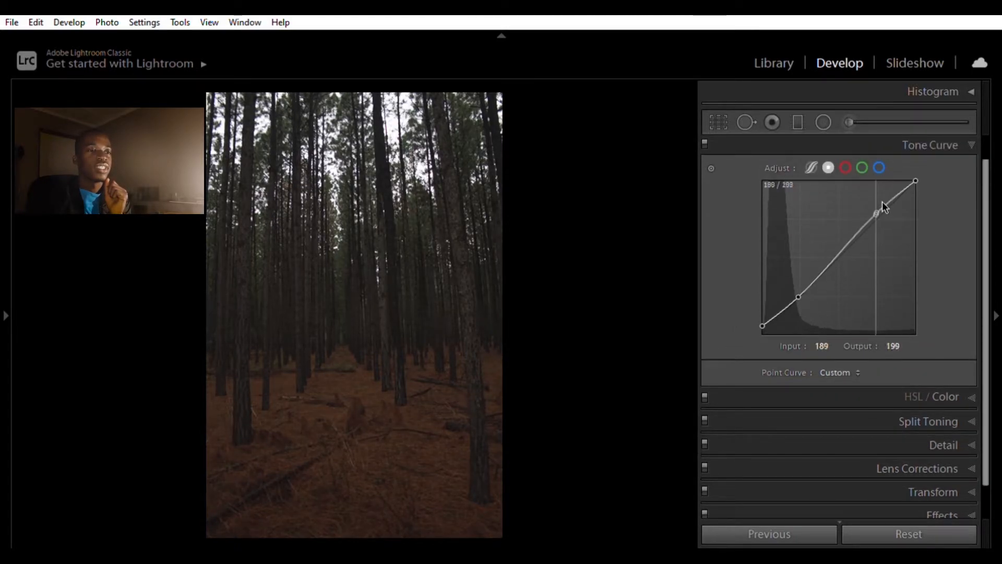
left_click(877, 212)
left_click(835, 251)
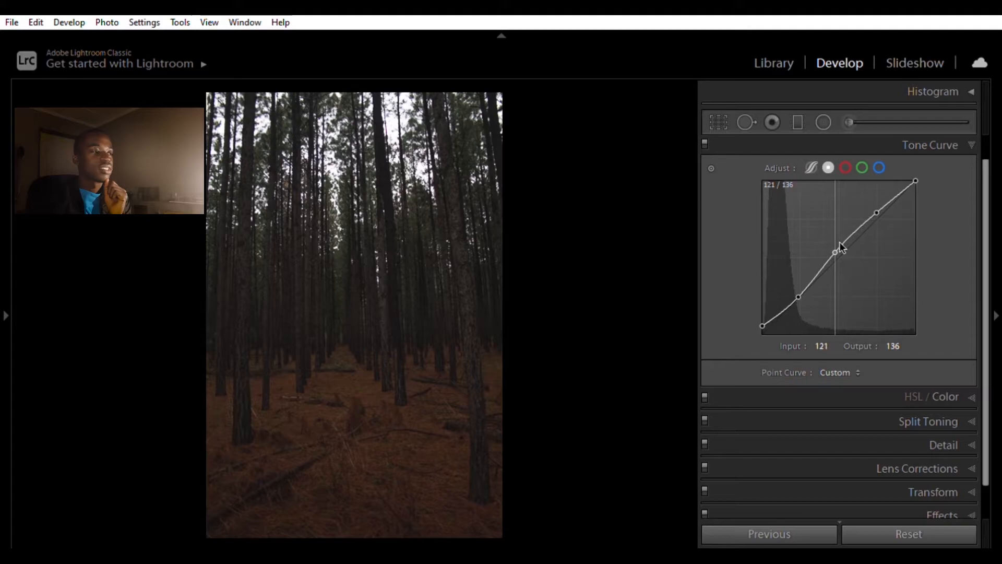
Set the forest photo's Shadows and Whites to +45, Blacks to −20, Highlights to −41, Exposure to +1.50 and Texture to +19.
scroll(849, 224, "up", 1)
left_click(966, 151)
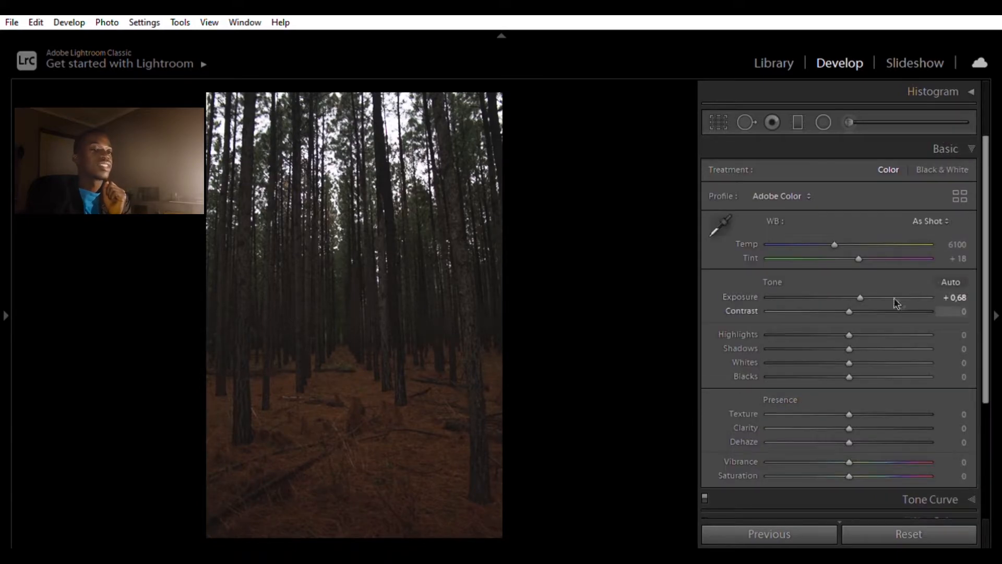
left_click_drag(874, 345, 887, 361)
left_click(817, 335)
left_click(876, 290)
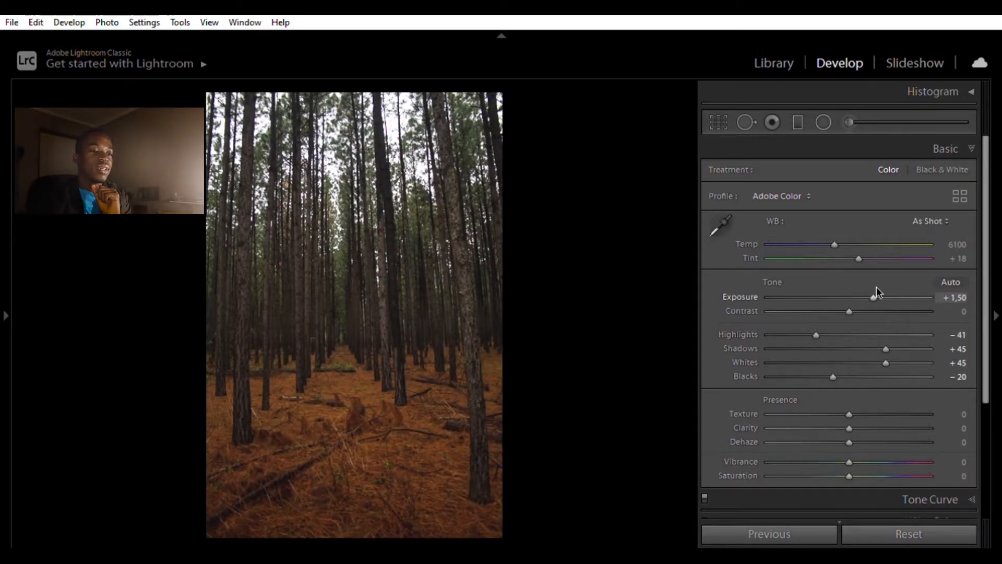
scroll(893, 386, "down", 5)
left_click(868, 241)
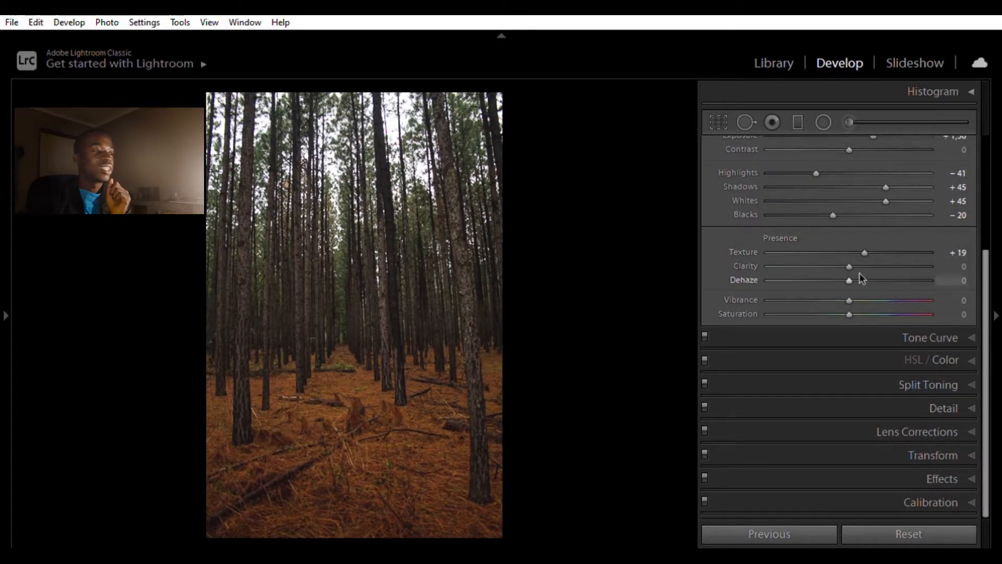
Enable lens profile corrections and chromatic aberration removal for the forest photo.
left_click(890, 431)
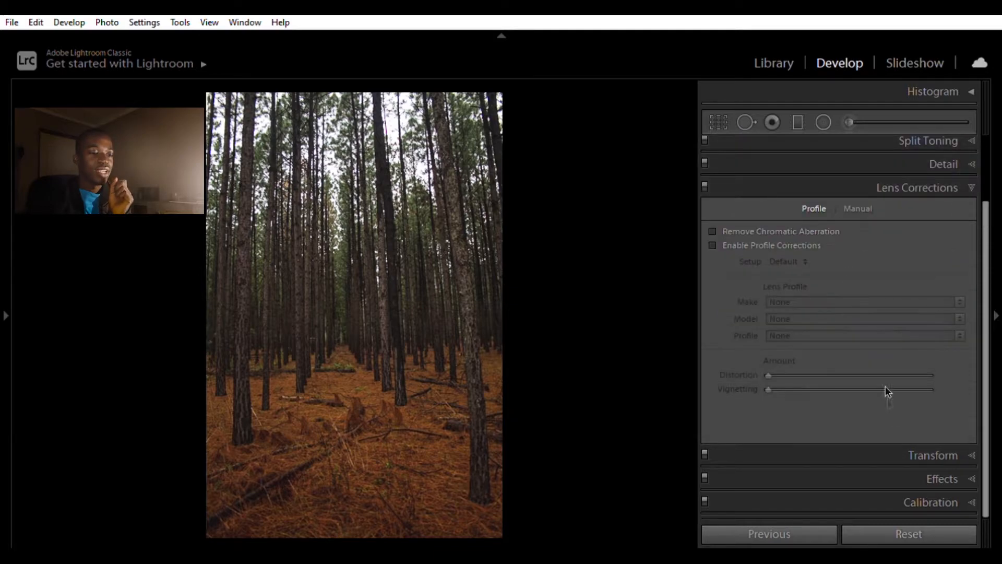
left_click(796, 244)
left_click(793, 230)
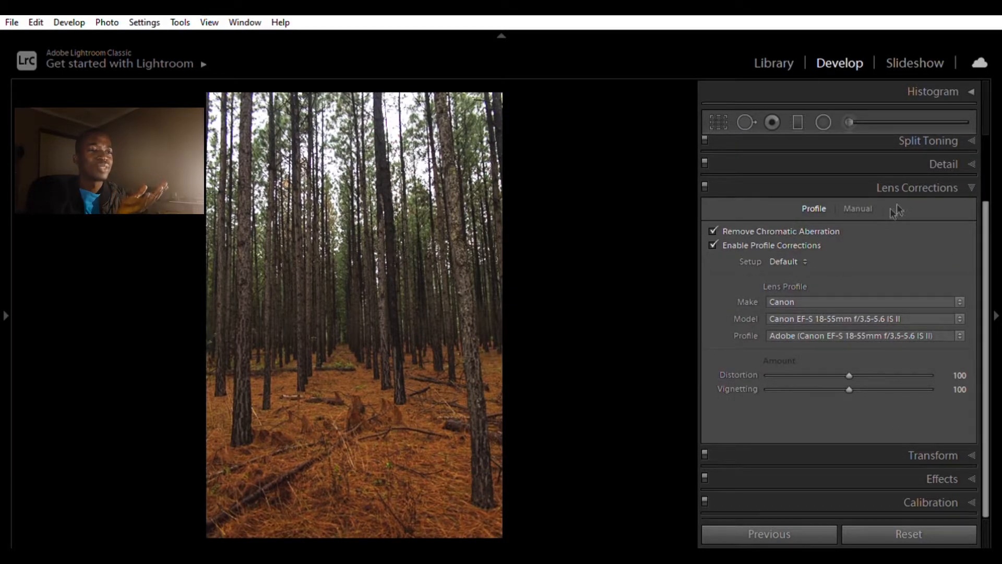
Set noise reduction to Luminance 12 and Color 50, and sharpening Masking to 17.
left_click(924, 165)
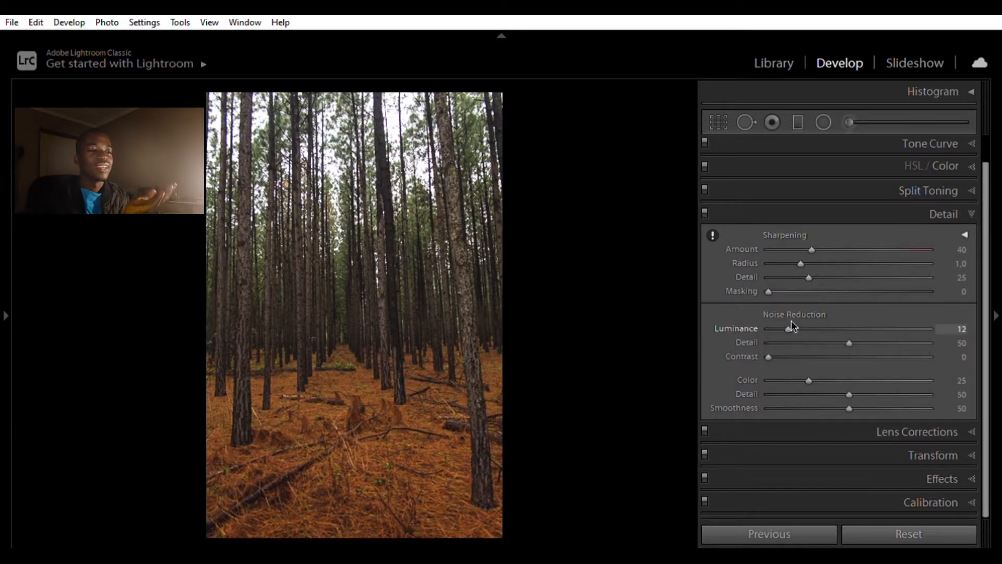
left_click_drag(834, 376, 849, 379)
left_click_drag(768, 291, 799, 282)
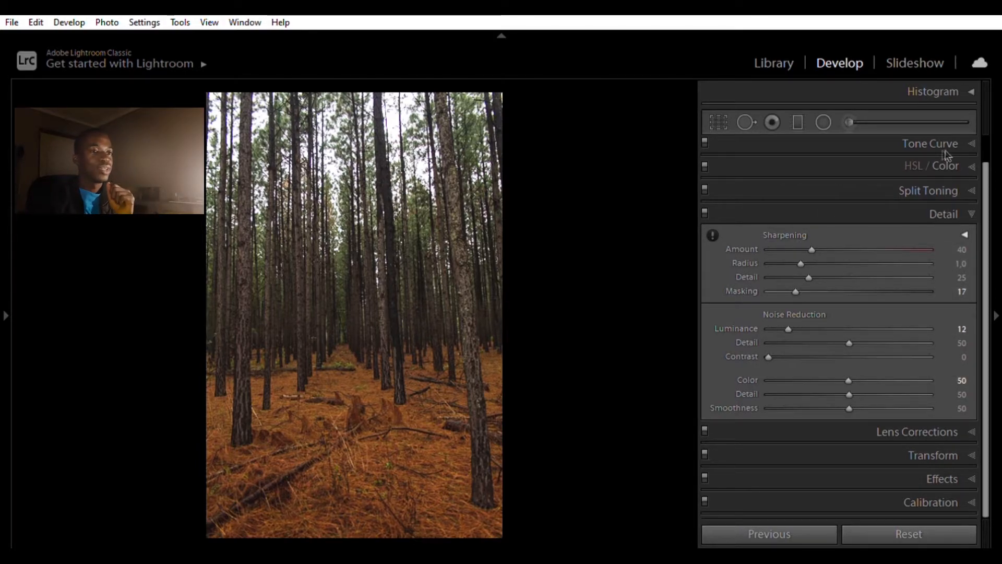
Mute the forest photo's greens with Saturation −43 and Luminance −45.
left_click(945, 165)
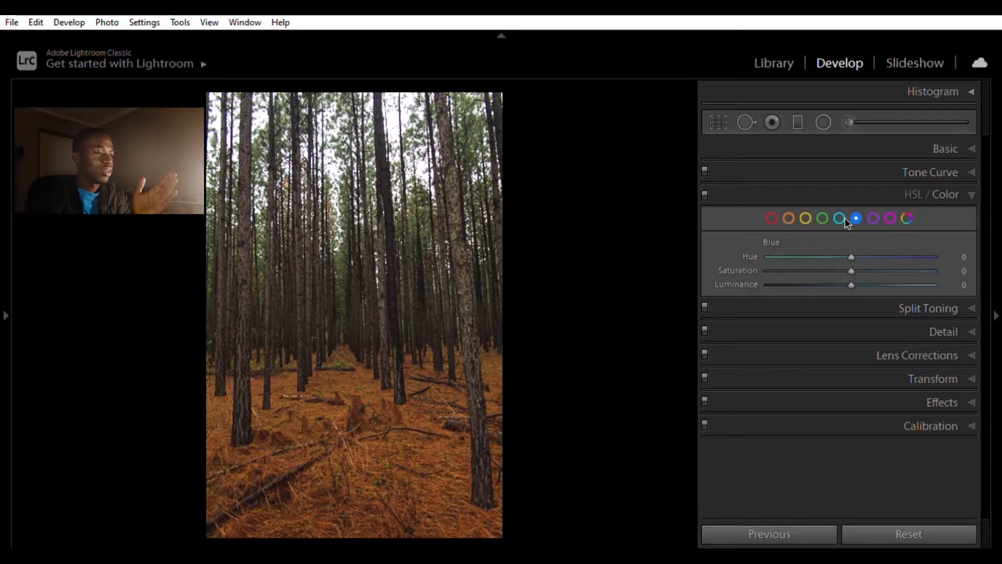
left_click(824, 216)
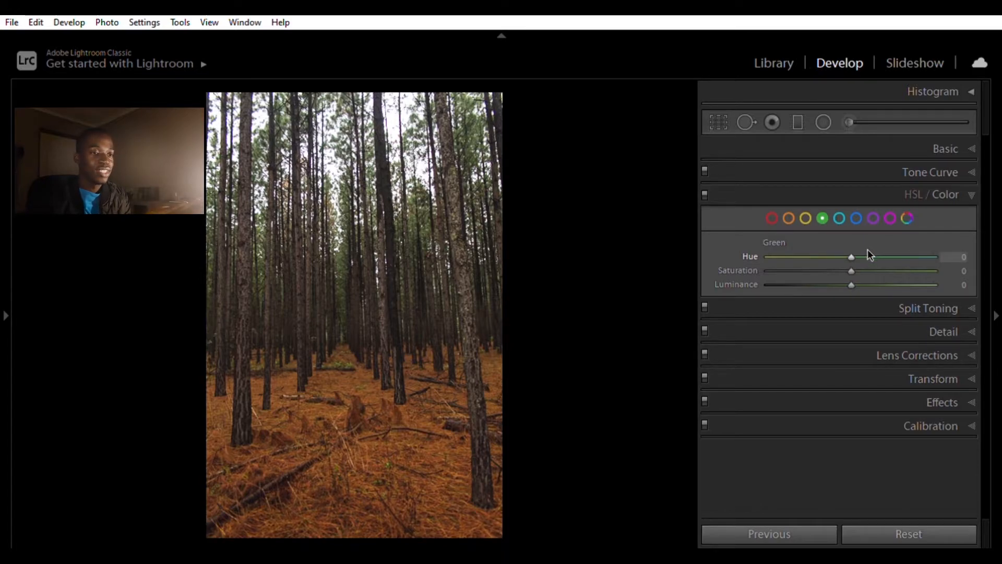
left_click_drag(852, 270, 879, 278)
Set the orange Hue to −5 and Luminance to +24, and return to the green color settings.
left_click(805, 218)
left_click(789, 218)
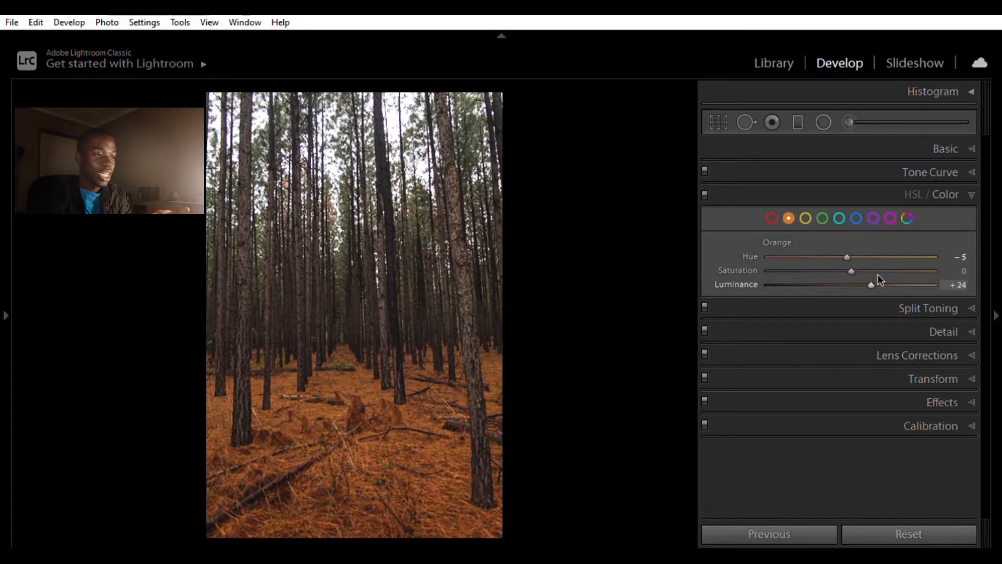
left_click(824, 211)
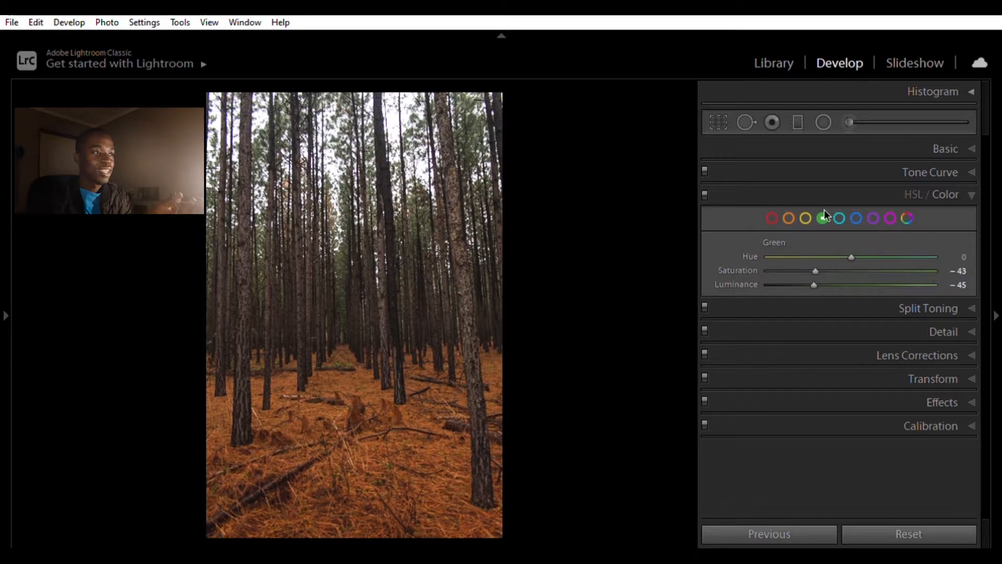
Straighten the forest photo's perspective with the Auto Upright correction.
left_click(947, 378)
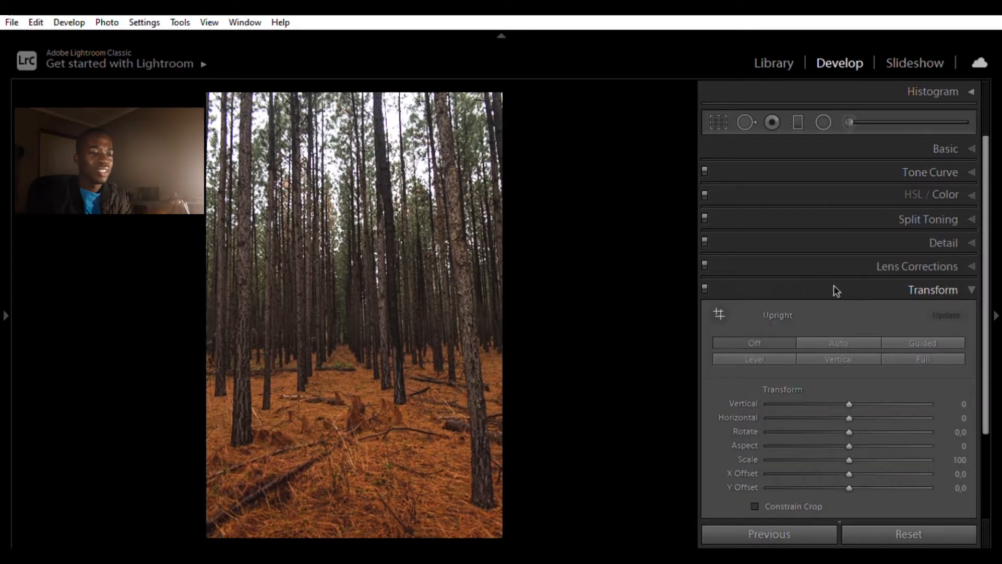
left_click(854, 334)
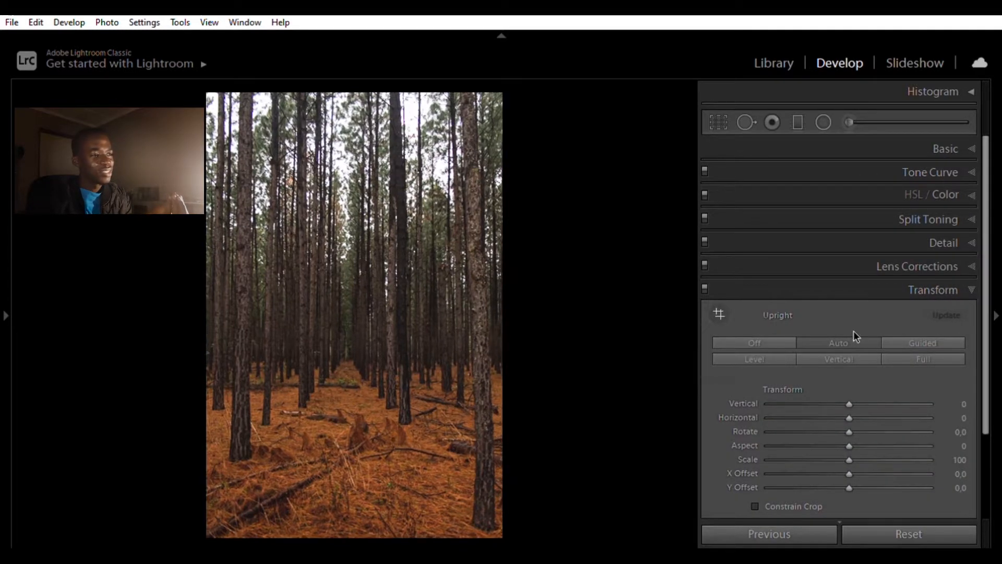
Shape the pine forest photo's red, green and blue channel tone curves into slight S-curves with lowered shadows and raised highlights.
left_click(932, 175)
left_click(847, 195)
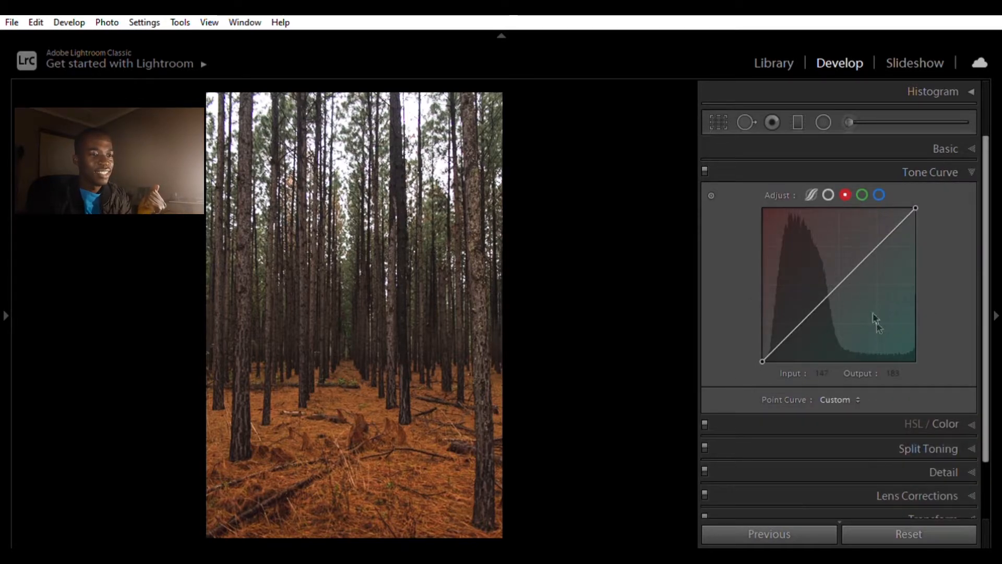
left_click(863, 195)
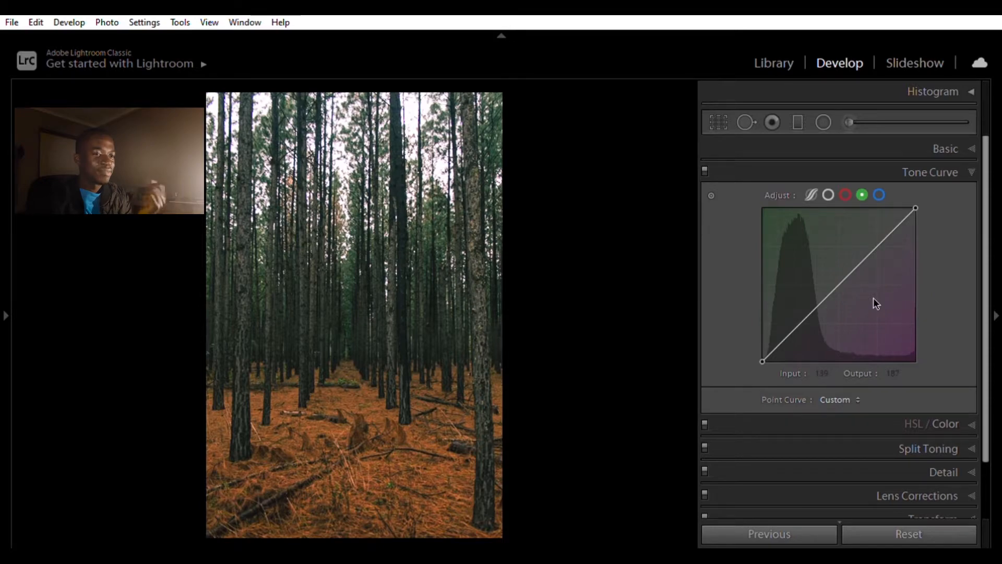
left_click_drag(799, 324, 800, 331)
left_click_drag(880, 243, 880, 238)
left_click(880, 195)
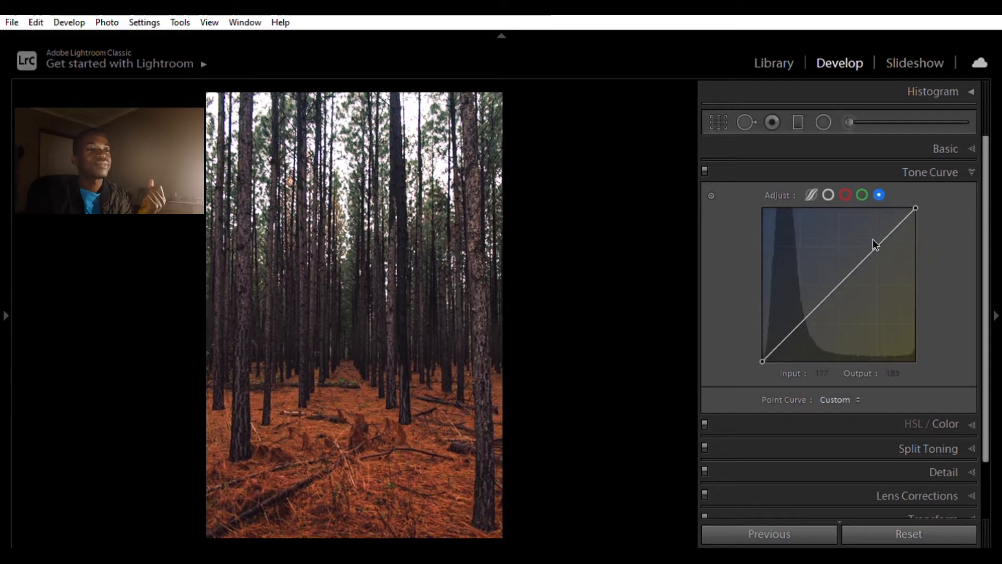
left_click_drag(800, 324, 800, 331)
left_click_drag(880, 243, 880, 238)
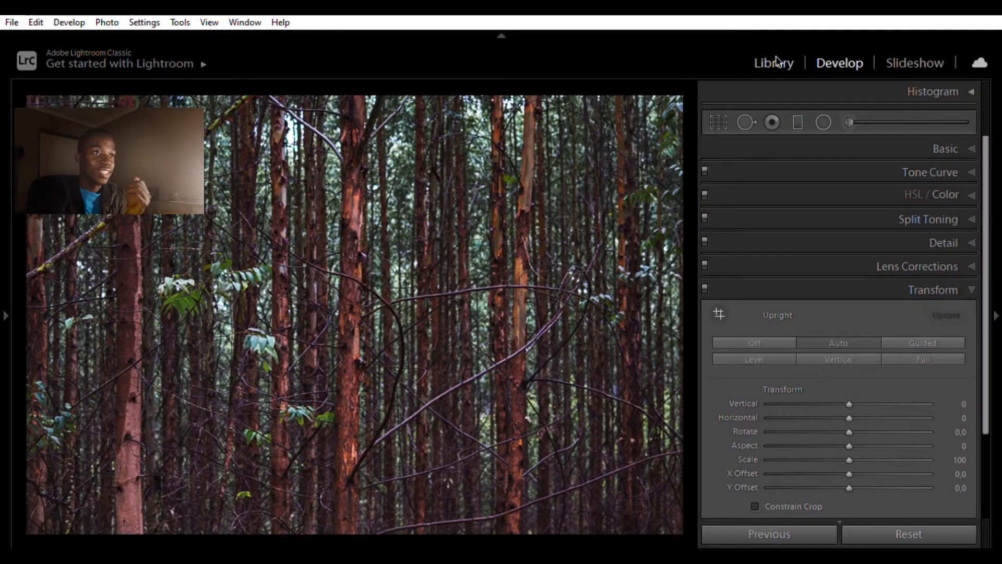
Return to the photo library and open the photo of the hooded person standing on a stump for editing.
left_click(773, 62)
left_click(702, 196)
key("g")
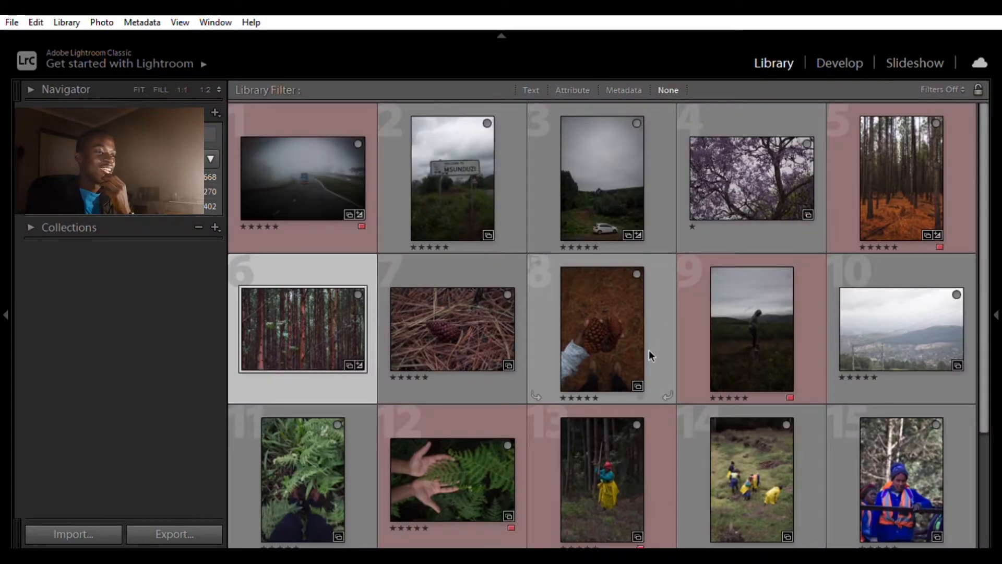
scroll(648, 349, "down", 1)
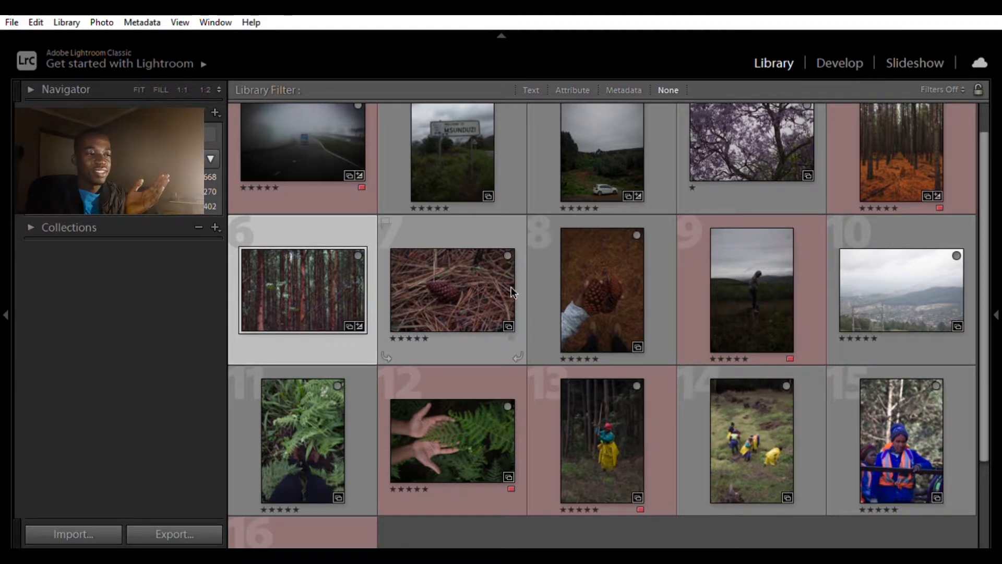
double_click(581, 291)
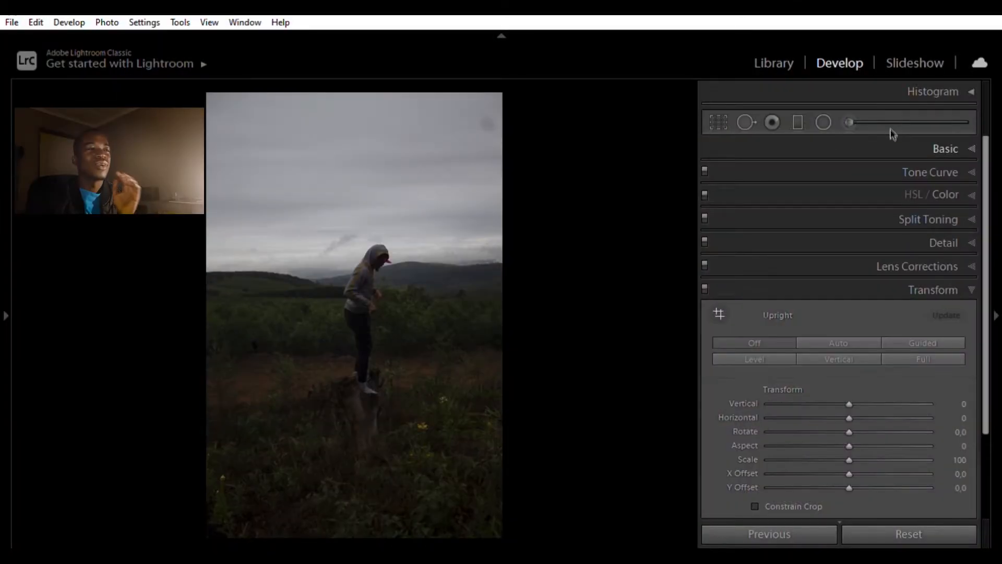
Set the stump photo's Exposure to +0.50, Shadows to +50, Whites to +44 and Highlights to −88.
left_click(890, 146)
scroll(860, 290, "up", 5)
scroll(863, 340, "up", 5)
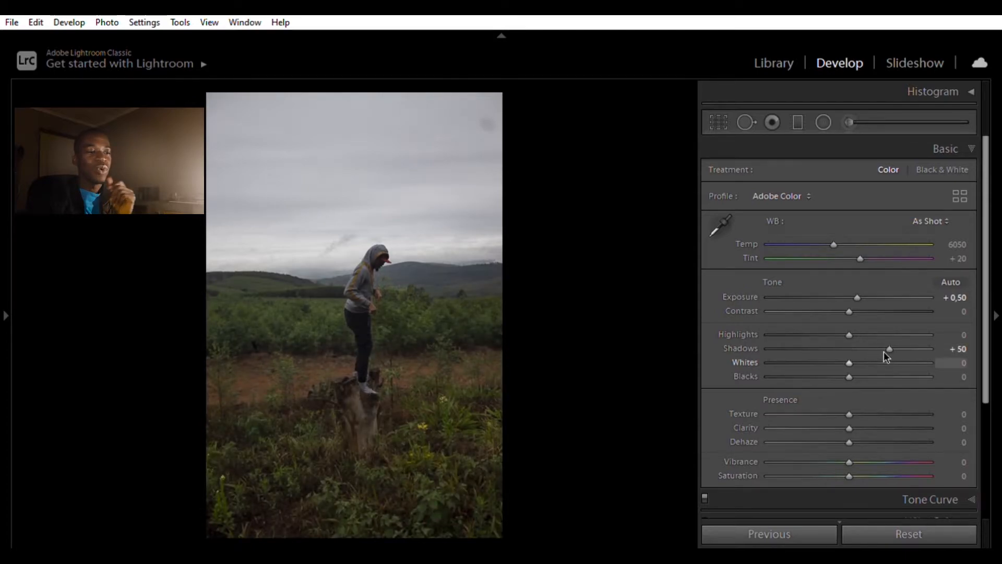
left_click(885, 362)
left_click(779, 334)
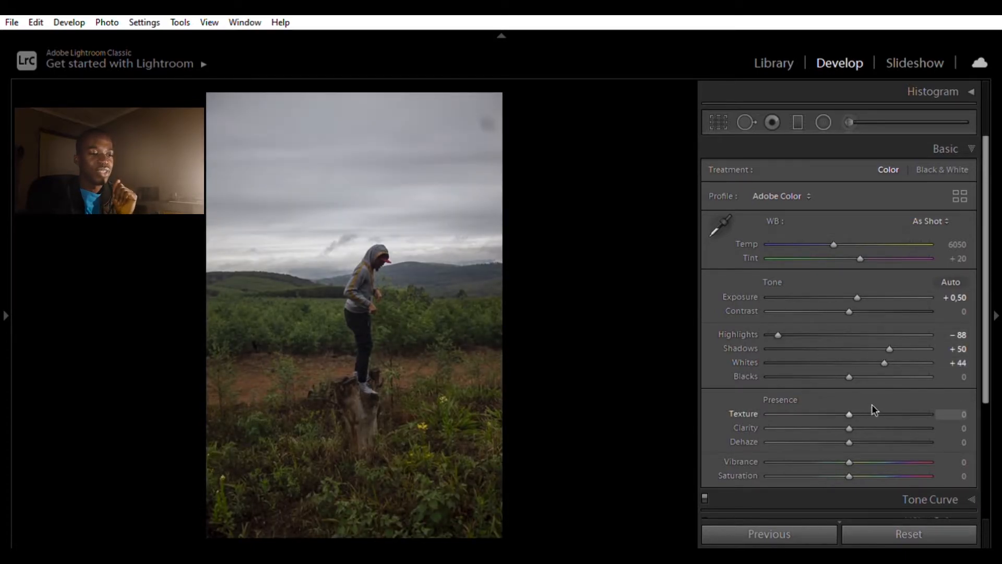
Raise the stump photo's Clarity, Dehaze and Vibrance slightly.
left_click(861, 427)
left_click(858, 442)
left_click(862, 461)
Shape the stump photo's tone curve into a gentle S with points at input 77, output 67 and input 189, output 199.
scroll(880, 467, "down", 5)
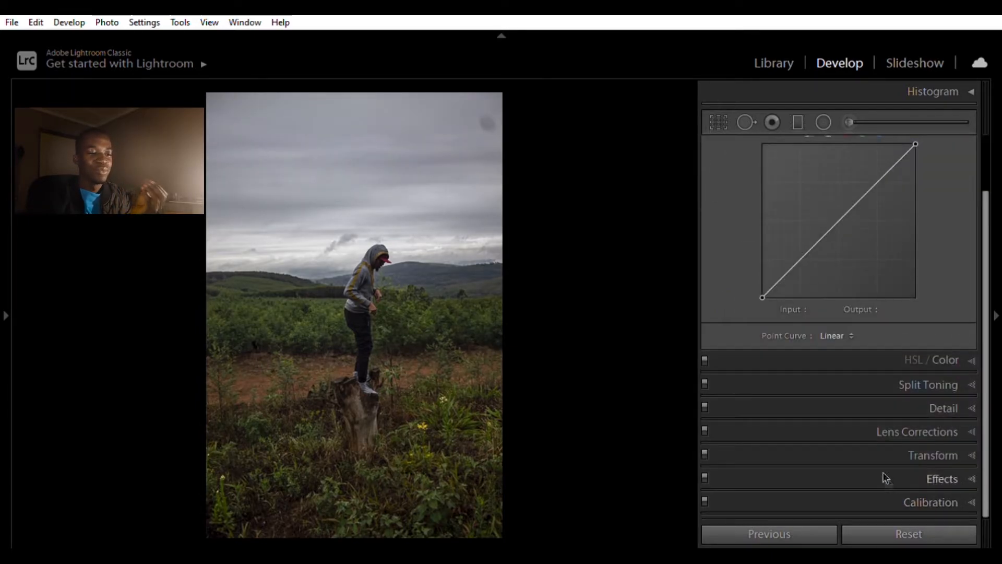
left_click(809, 253)
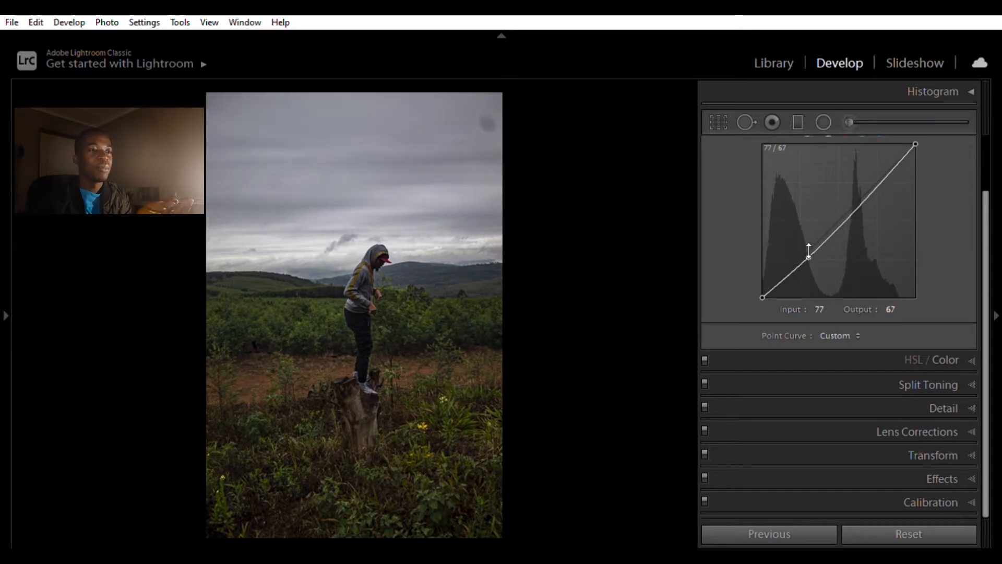
left_click_drag(879, 174, 876, 168)
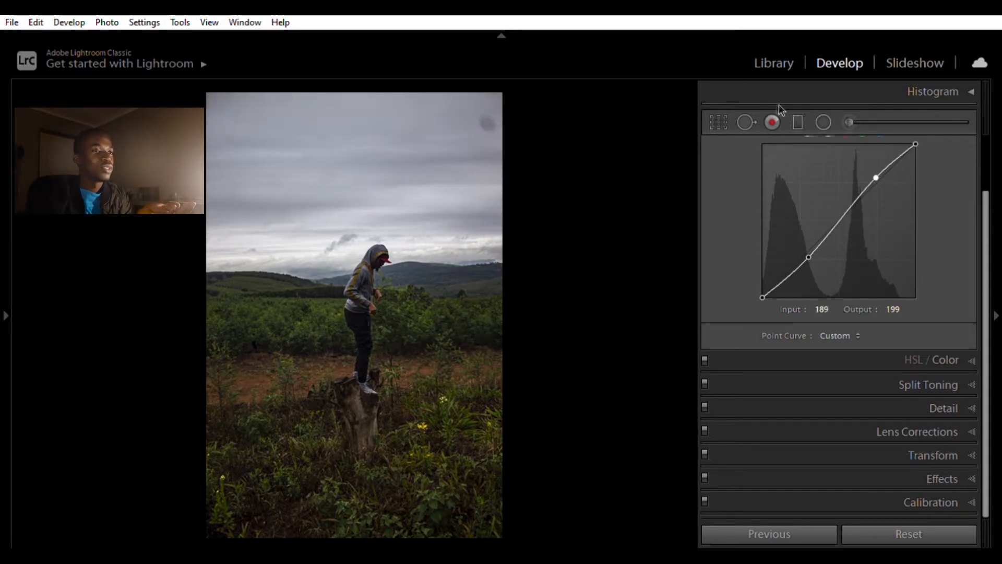
Remove the dark spot in the sky using the Heal brush at size 78, feather 0 and opacity 100.
left_click(747, 122)
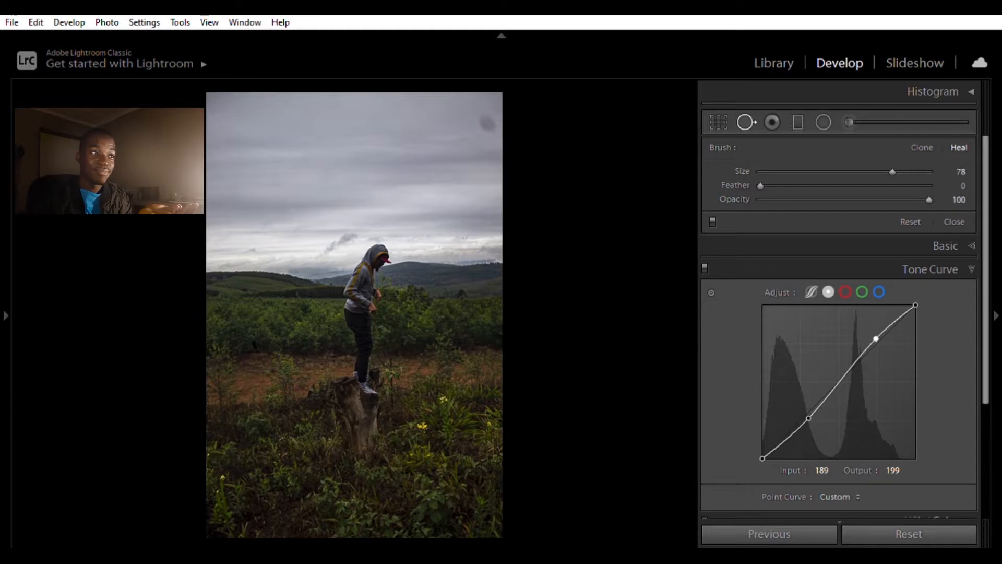
left_click(954, 221)
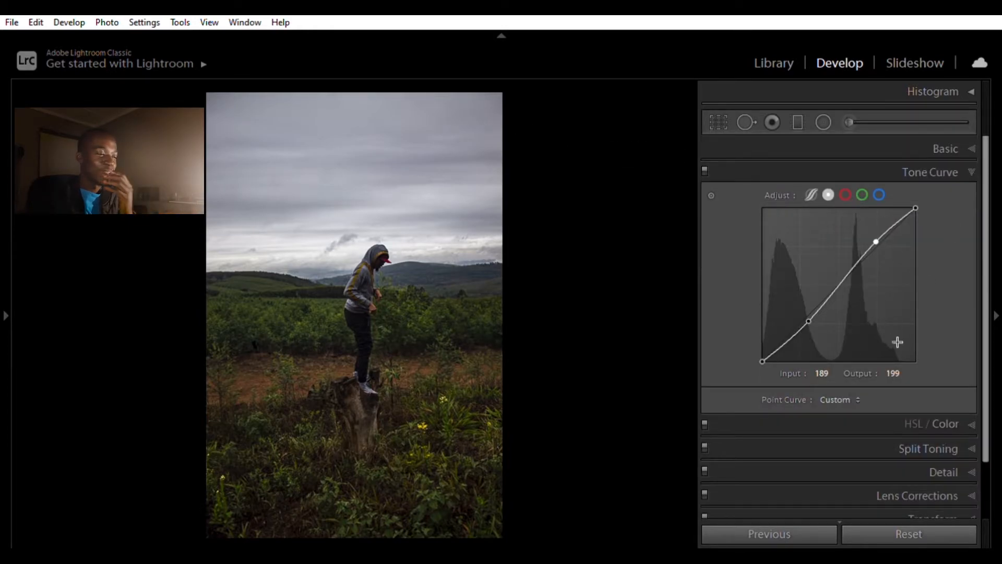
Set the greens to Saturation −50 and Luminance −33, and the blues to Saturation −41 and Luminance +48.
left_click(943, 416)
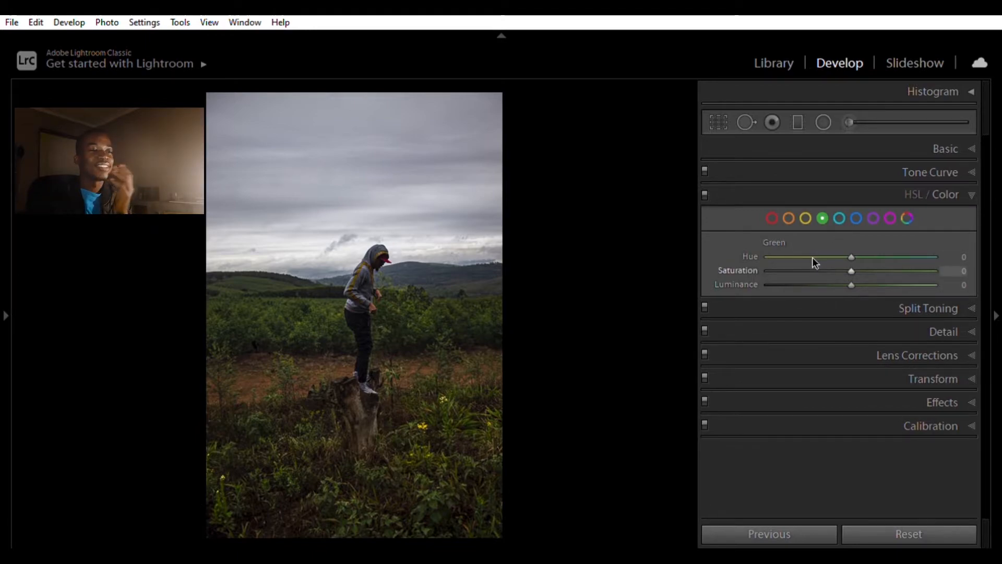
left_click(825, 285)
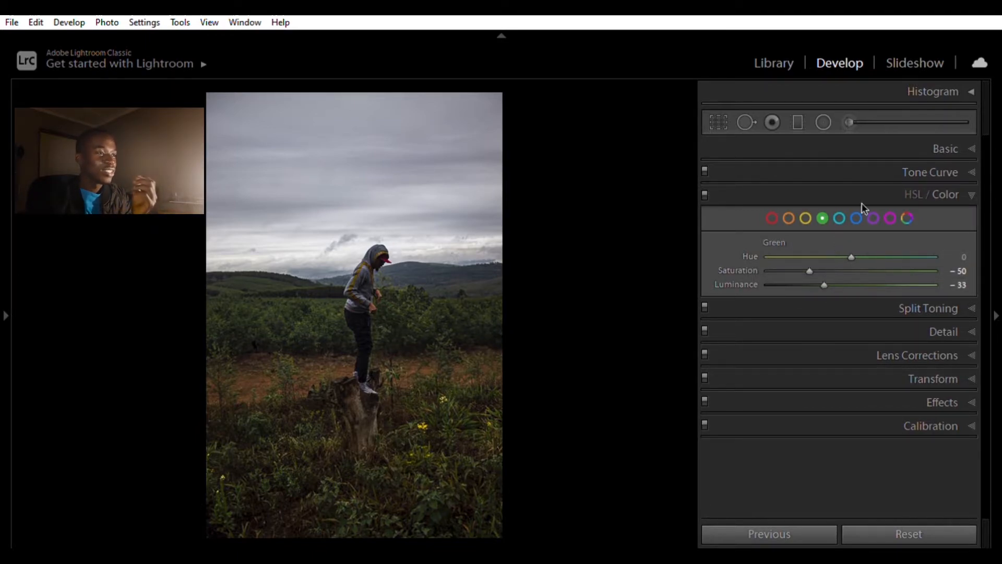
left_click(856, 219)
left_click(818, 271)
left_click(891, 285)
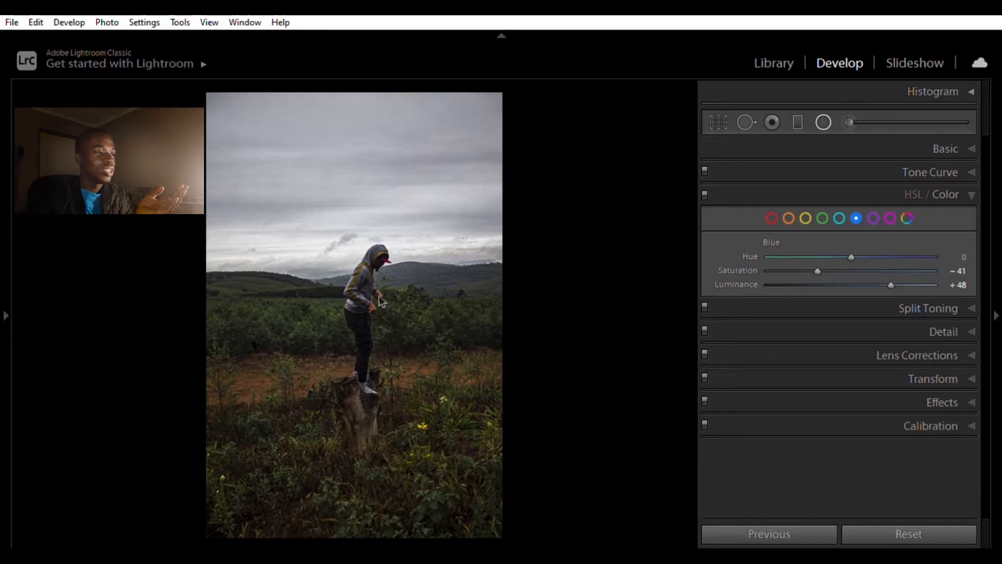
Add a radial filter over the standing person with Exposure 0.59, Highlights −25, Shadows −7, Whites −76, Texture 9 and Saturation 40.
key("shift+m")
left_click_drag(361, 323, 415, 412)
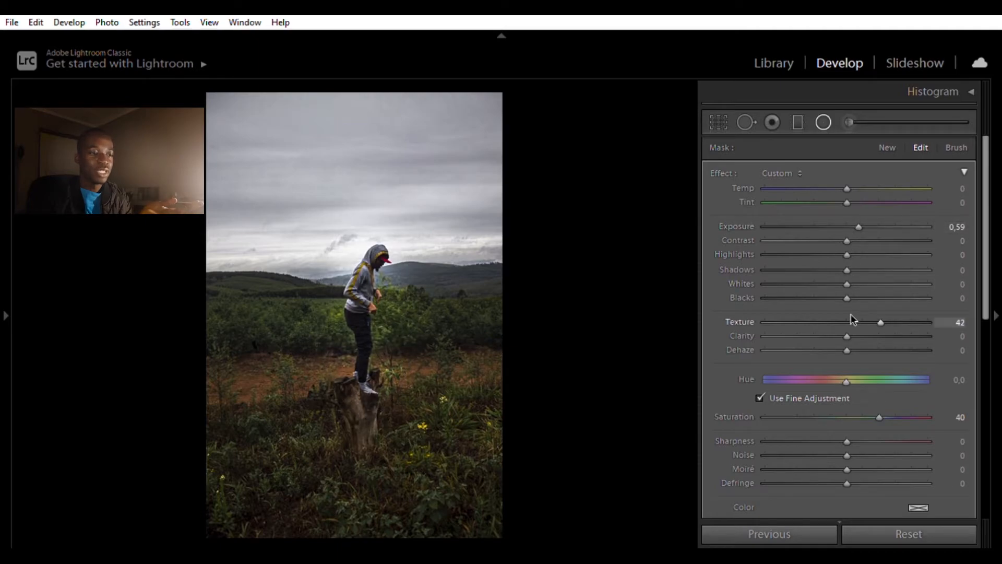
left_click(856, 319)
left_click_drag(847, 284, 860, 249)
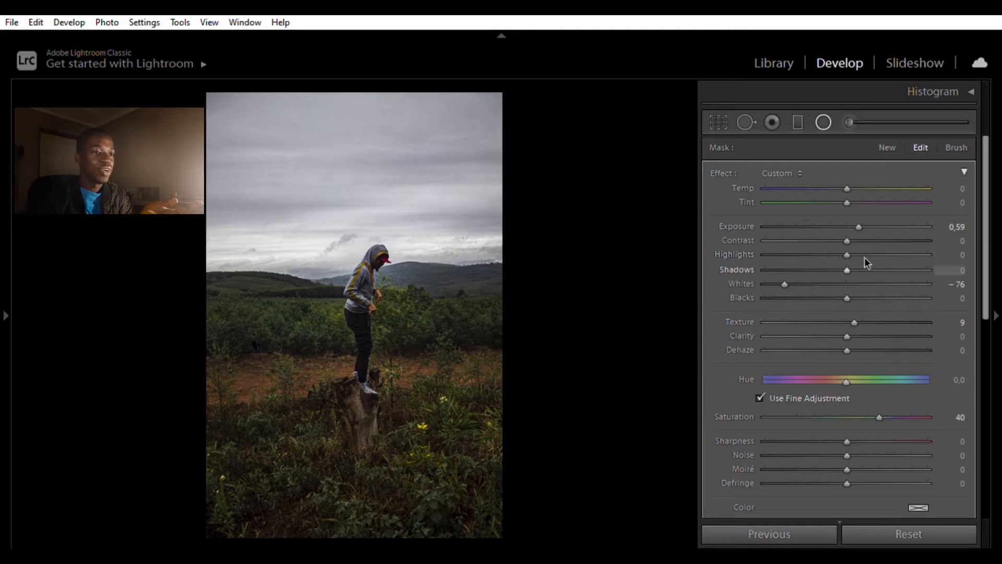
left_click_drag(858, 262, 841, 262)
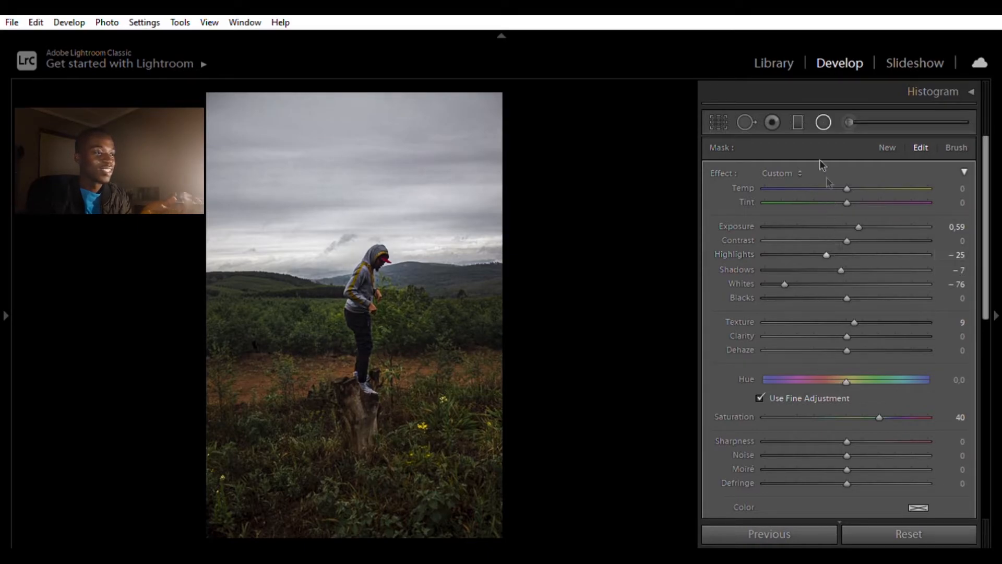
Open the photo of hands holding a fern for editing and warm its Temp to 5500.
left_click(774, 63)
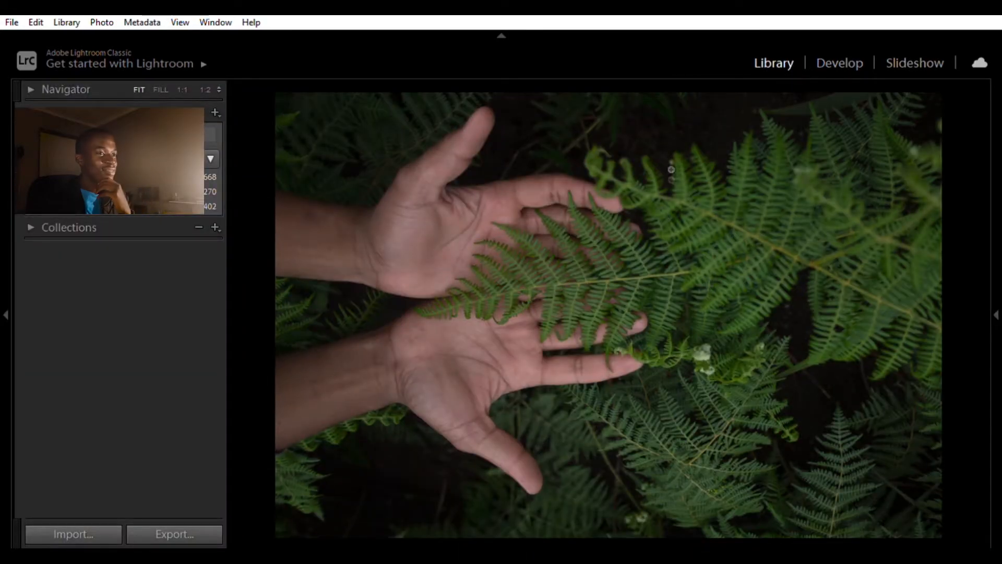
left_click(840, 62)
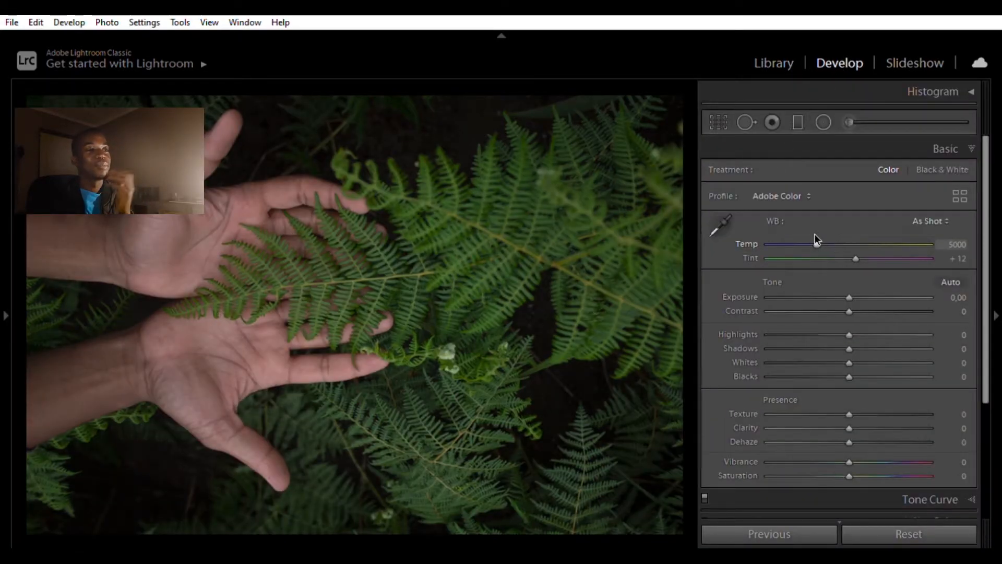
left_click(828, 239)
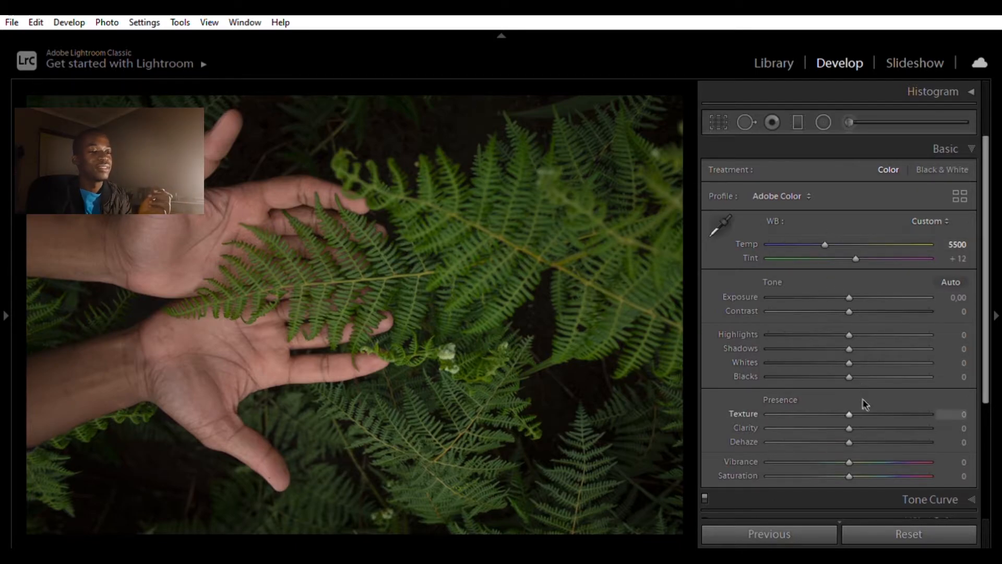
Set the fern photo's Texture to +22, Clarity to +11, Dehaze to +15 and Vibrance to +15.
left_click(862, 442)
left_click(858, 428)
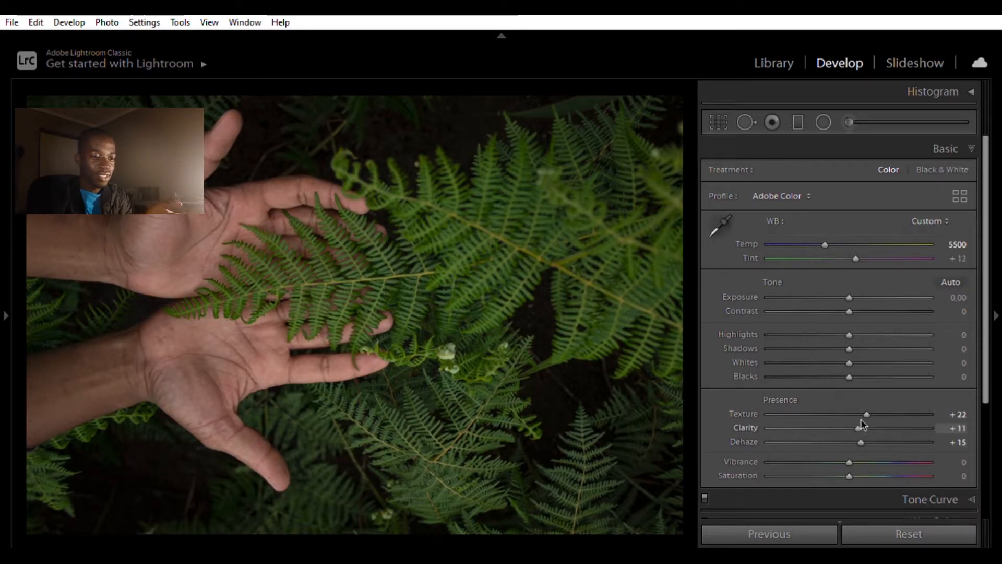
left_click(862, 461)
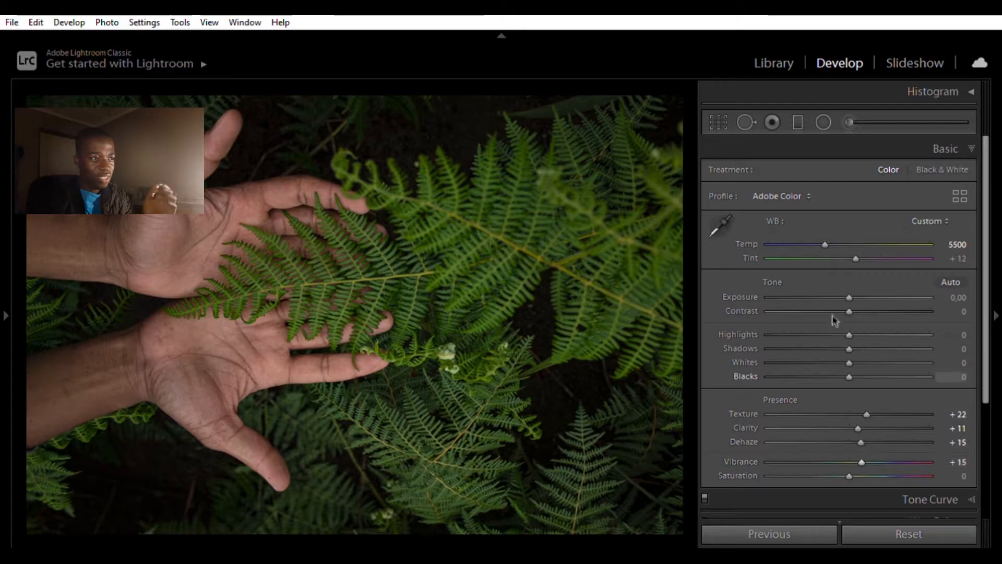
Set the fern photo's Temp to 5864 and Tint to −8, and crop it slightly inward from the photo's lower-right corner.
left_click(830, 245)
left_click_drag(856, 259, 845, 258)
key("r")
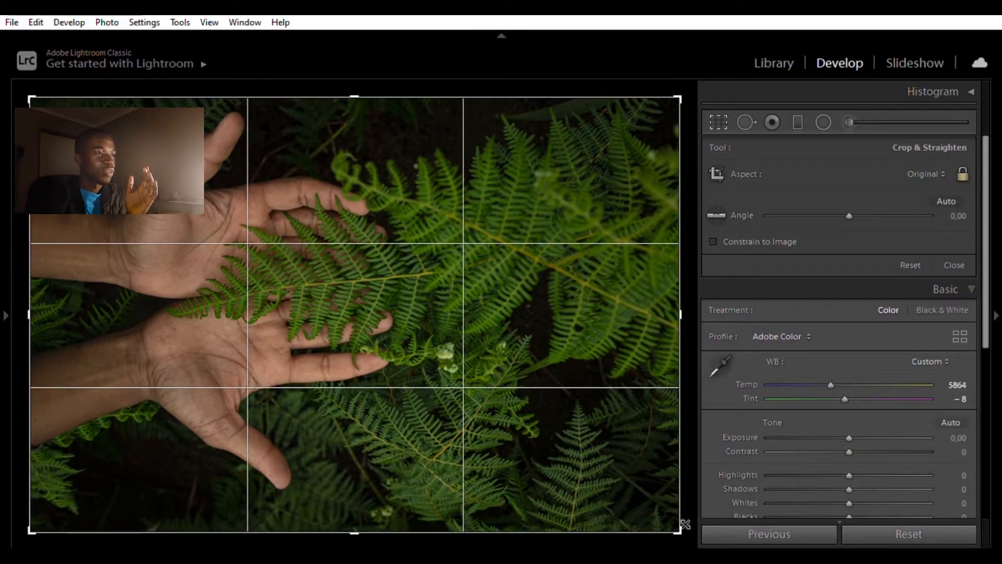
left_click_drag(684, 521, 667, 511)
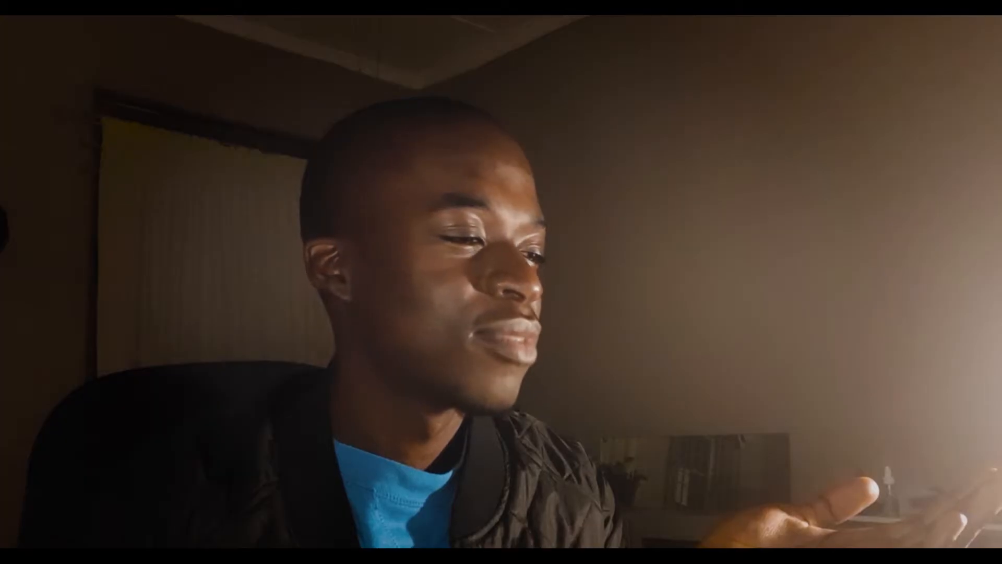